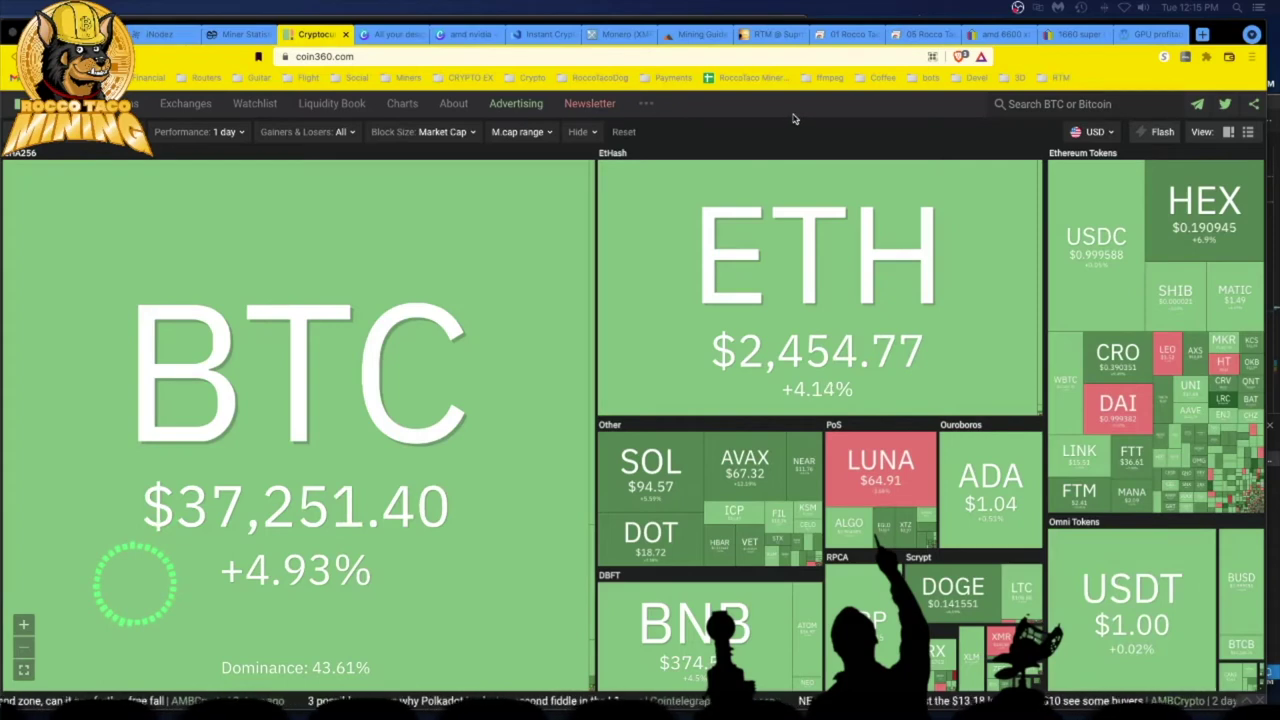
Review the prices and conditions of the AMD 6600 XT graphics card listings on eBay, and dismiss the notification
{"action": "left_click", "coordinate": [999, 37]}
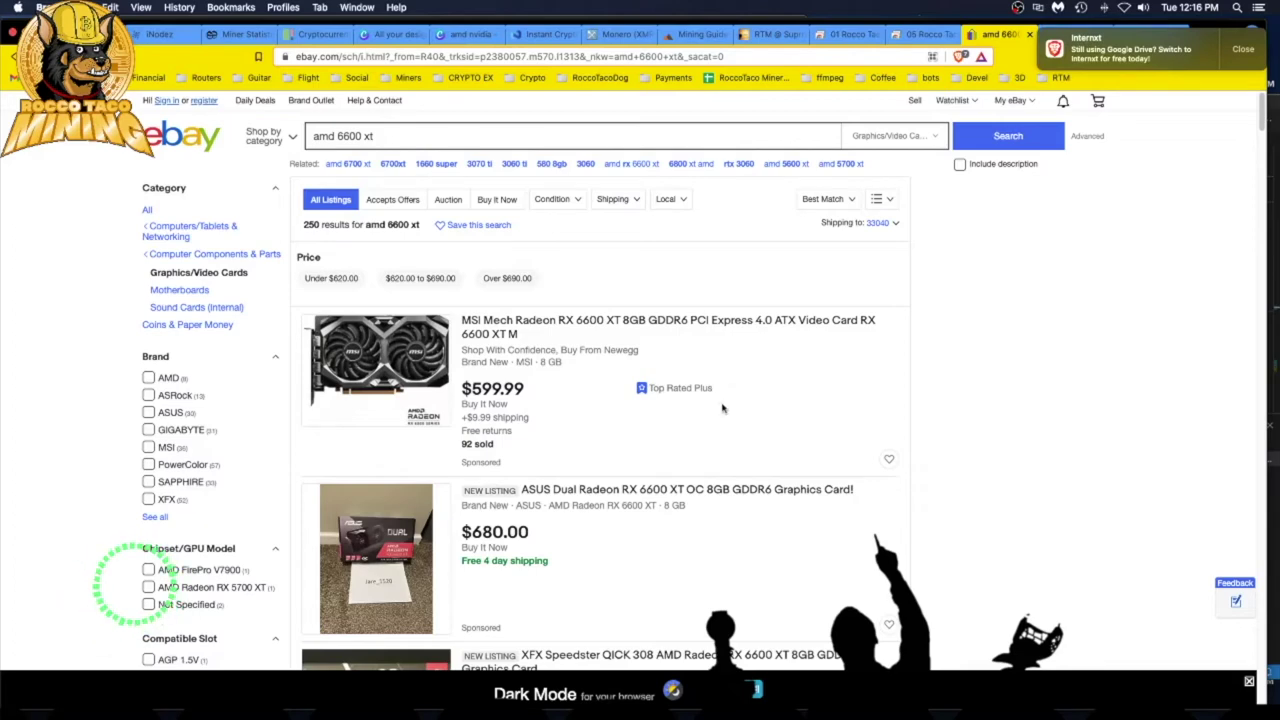
{"action": "scroll", "coordinate": [718, 412], "scroll_direction": "down", "scroll_amount": 4}
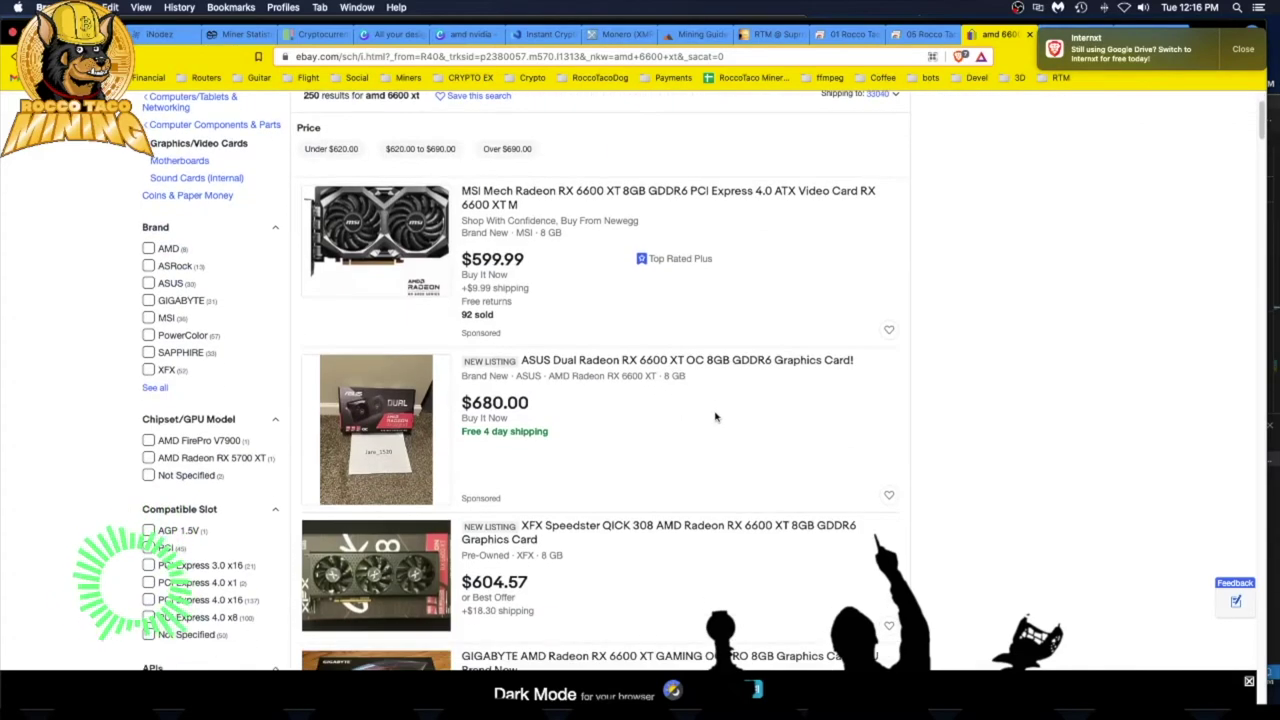
{"action": "scroll", "coordinate": [715, 417], "scroll_direction": "down", "scroll_amount": 3}
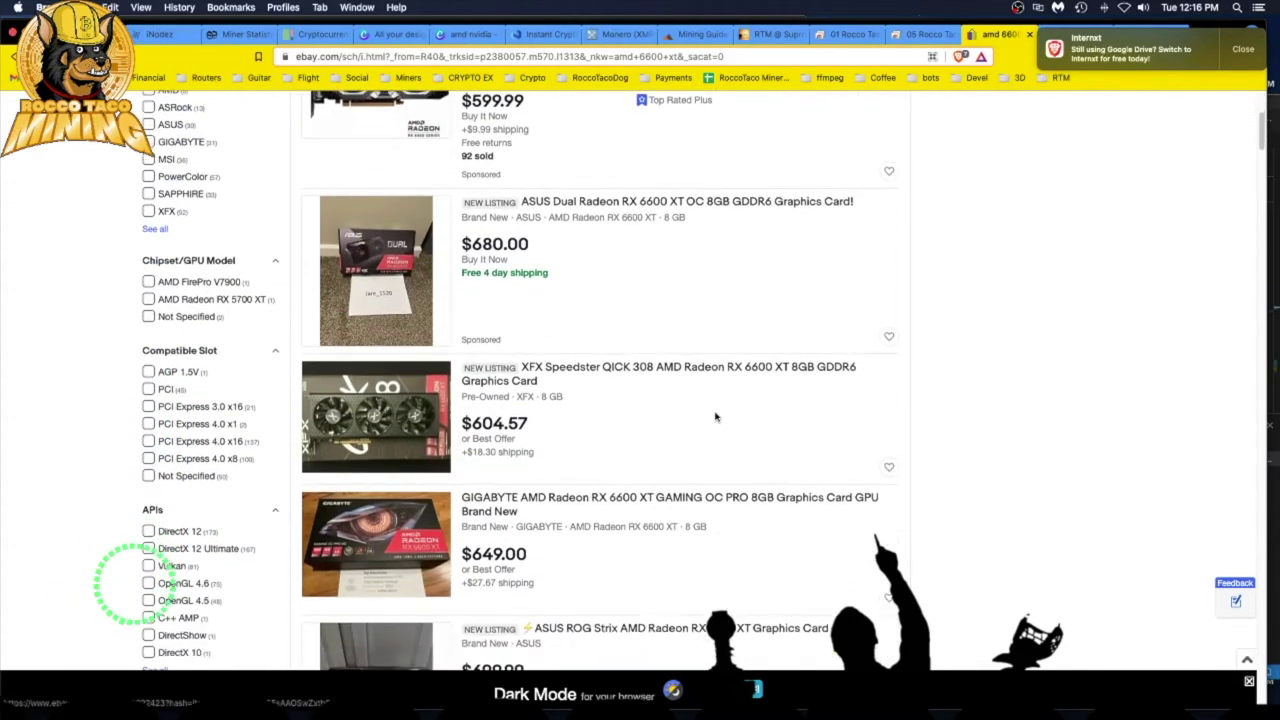
{"action": "scroll", "coordinate": [715, 417], "scroll_direction": "down", "scroll_amount": 2}
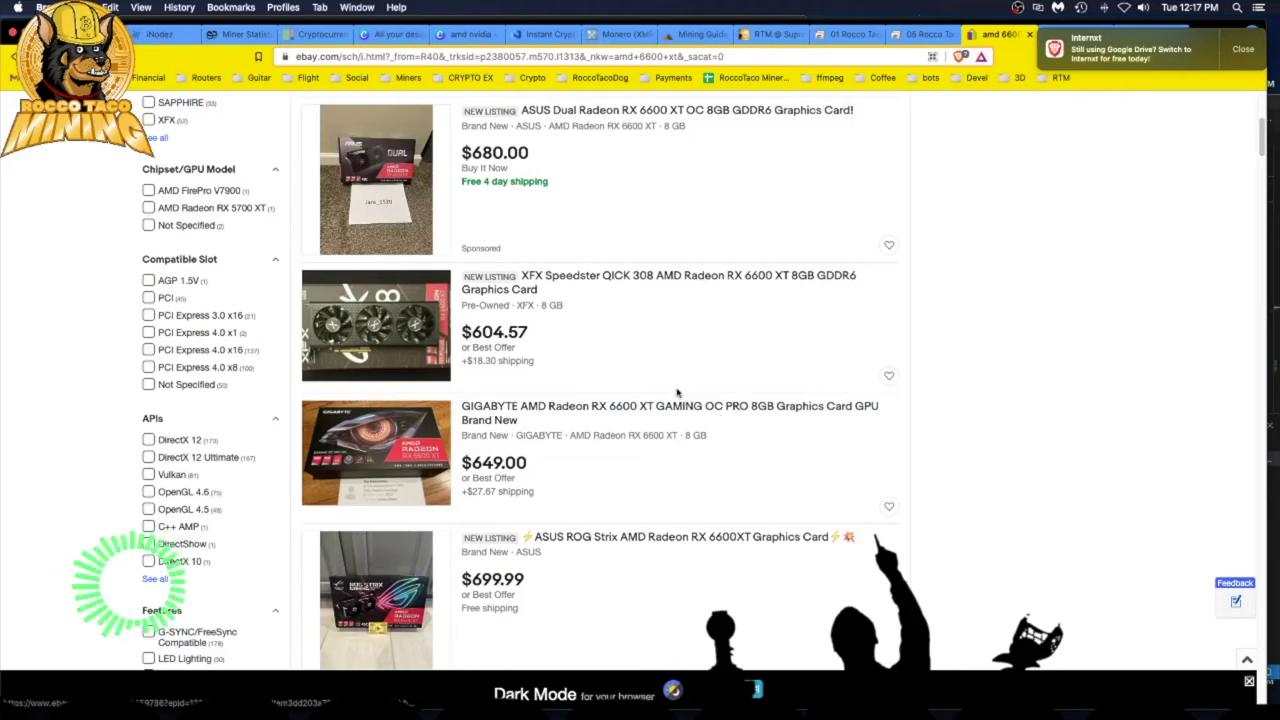
{"action": "scroll", "coordinate": [676, 414], "scroll_direction": "down", "scroll_amount": 1}
{"action": "scroll", "coordinate": [672, 414], "scroll_direction": "down", "scroll_amount": 3}
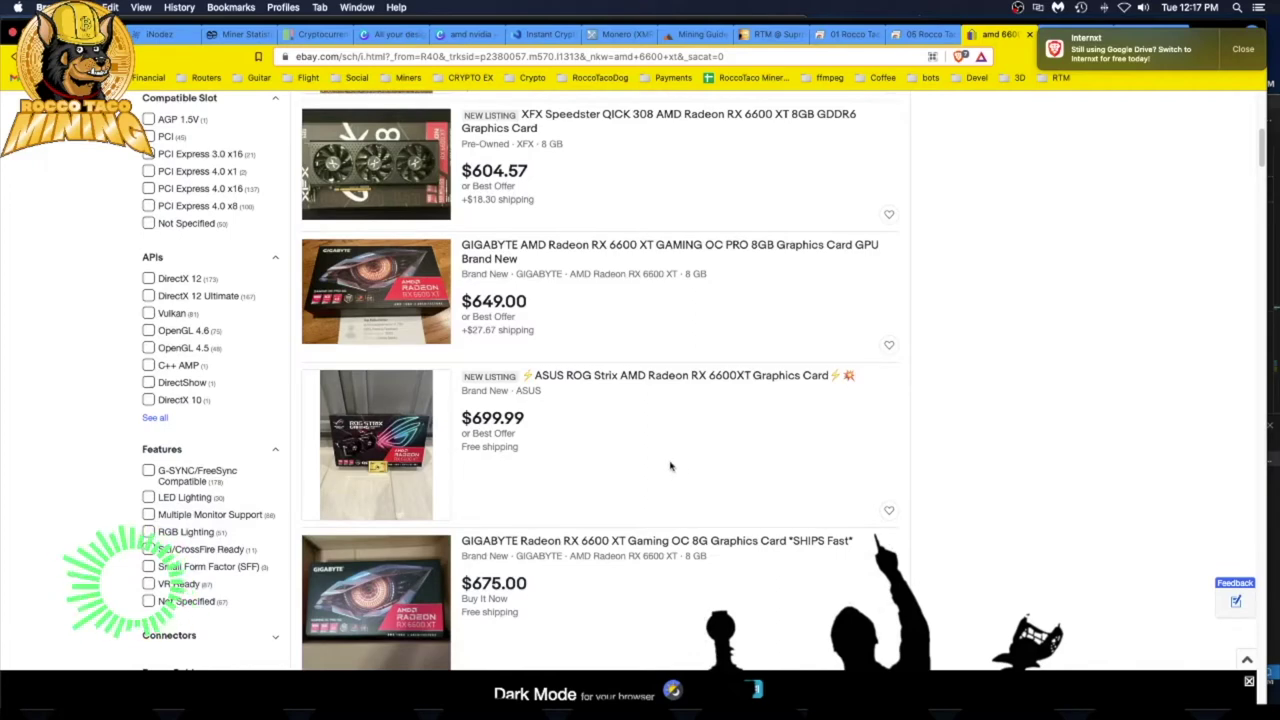
{"action": "scroll", "coordinate": [670, 462], "scroll_direction": "down", "scroll_amount": 1}
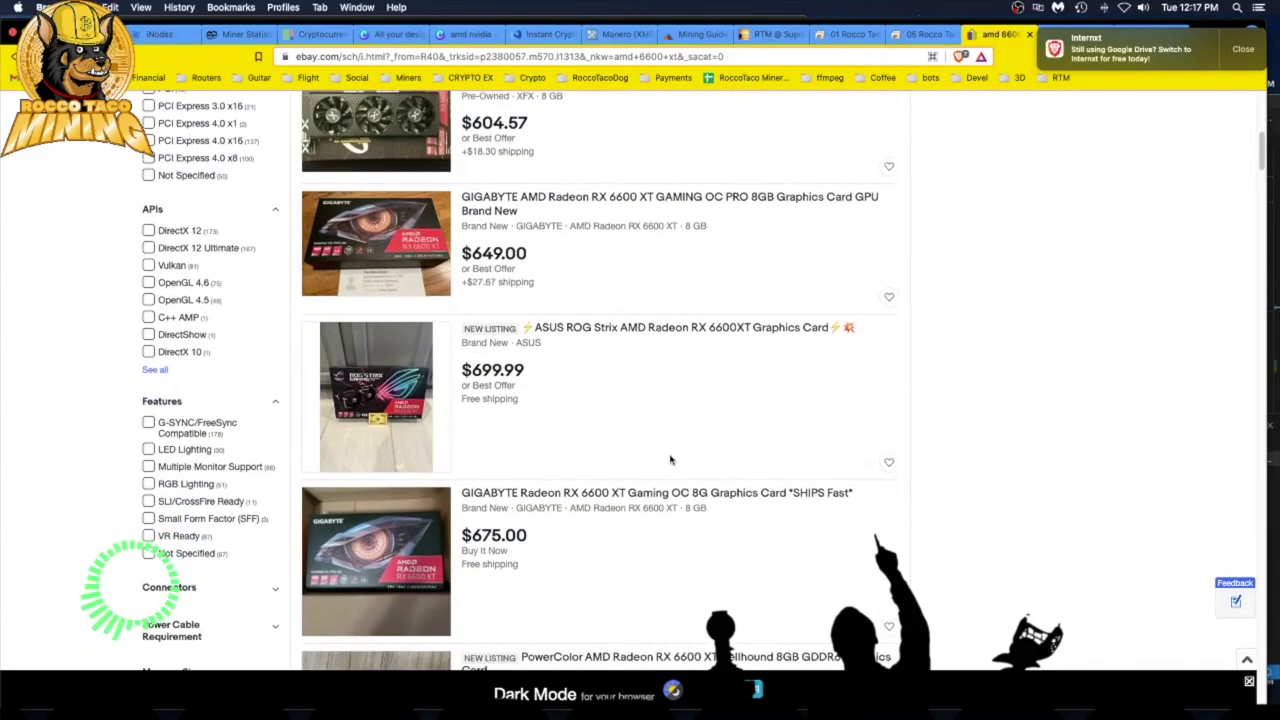
{"action": "scroll", "coordinate": [670, 460], "scroll_direction": "down", "scroll_amount": 2}
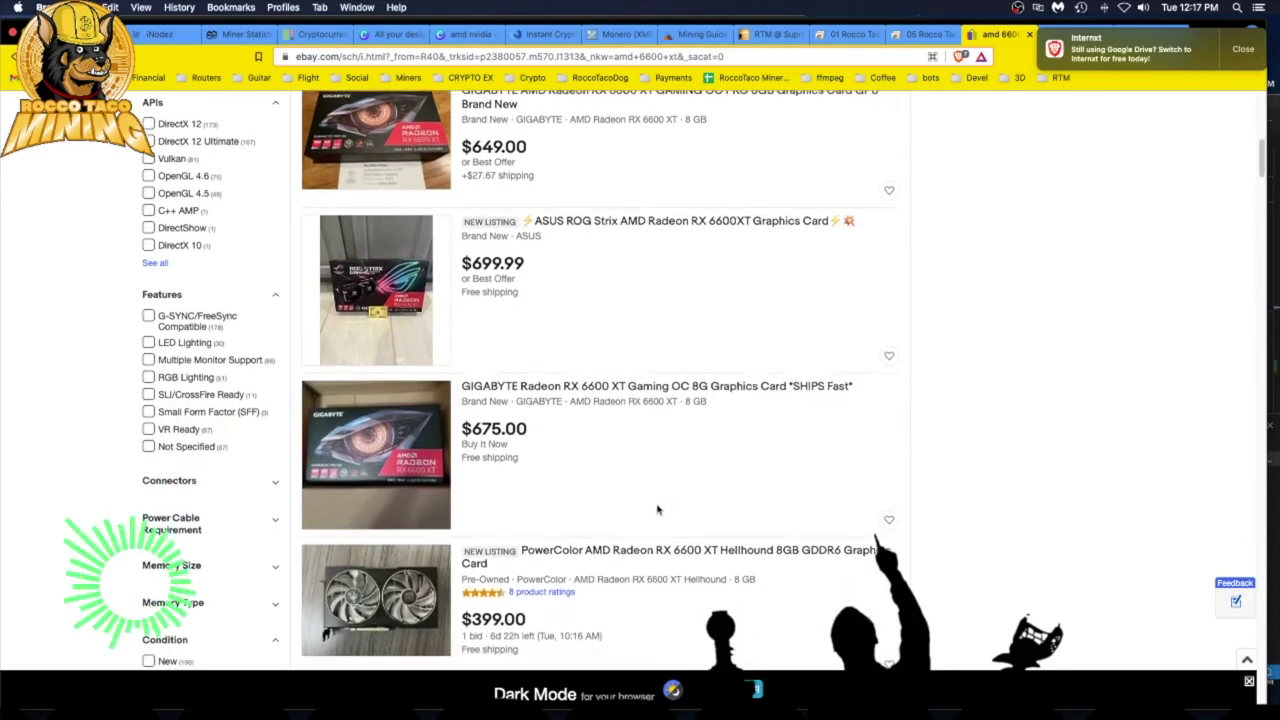
{"action": "scroll", "coordinate": [660, 505], "scroll_direction": "down", "scroll_amount": 2}
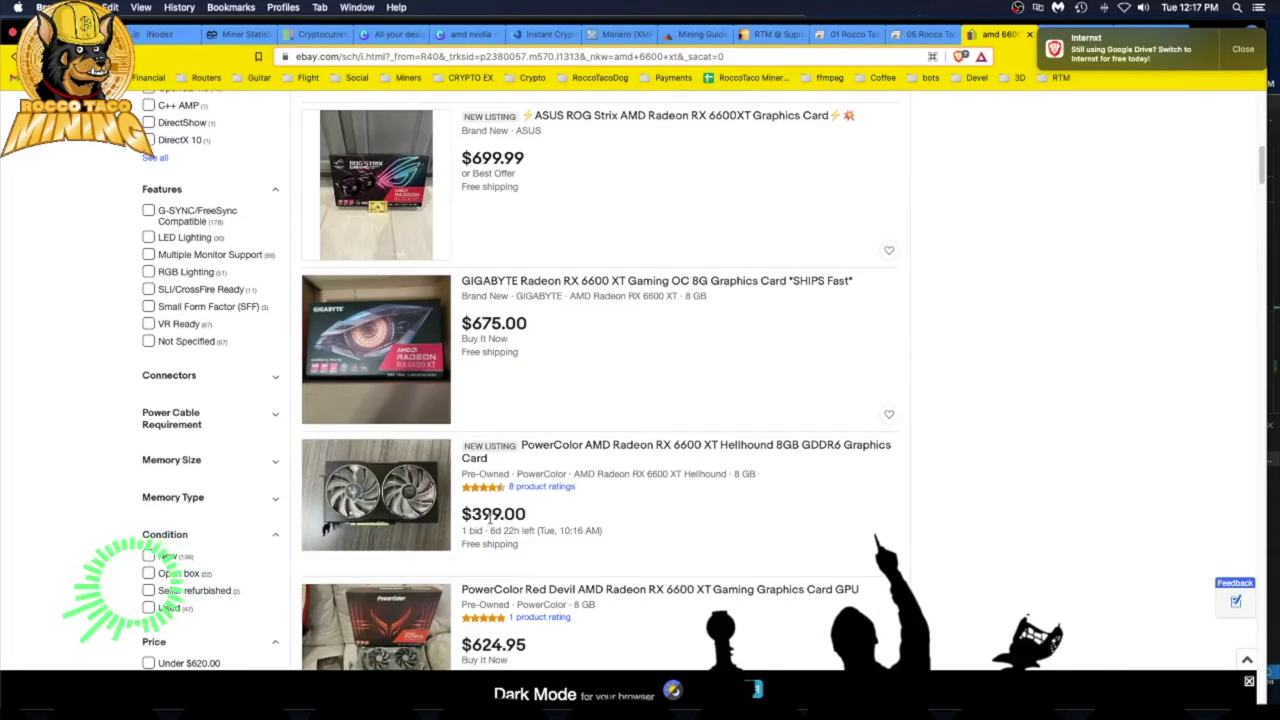
{"action": "scroll", "coordinate": [576, 495], "scroll_direction": "down", "scroll_amount": 1}
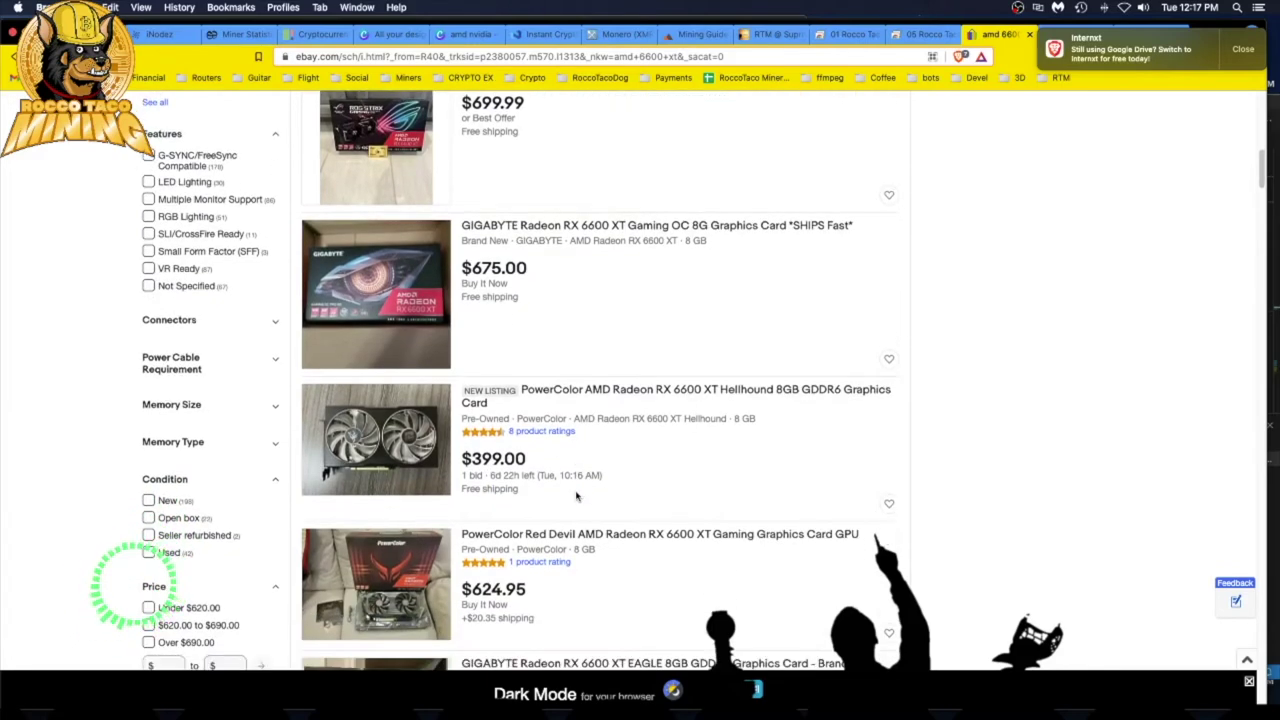
{"action": "scroll", "coordinate": [614, 486], "scroll_direction": "down", "scroll_amount": 1}
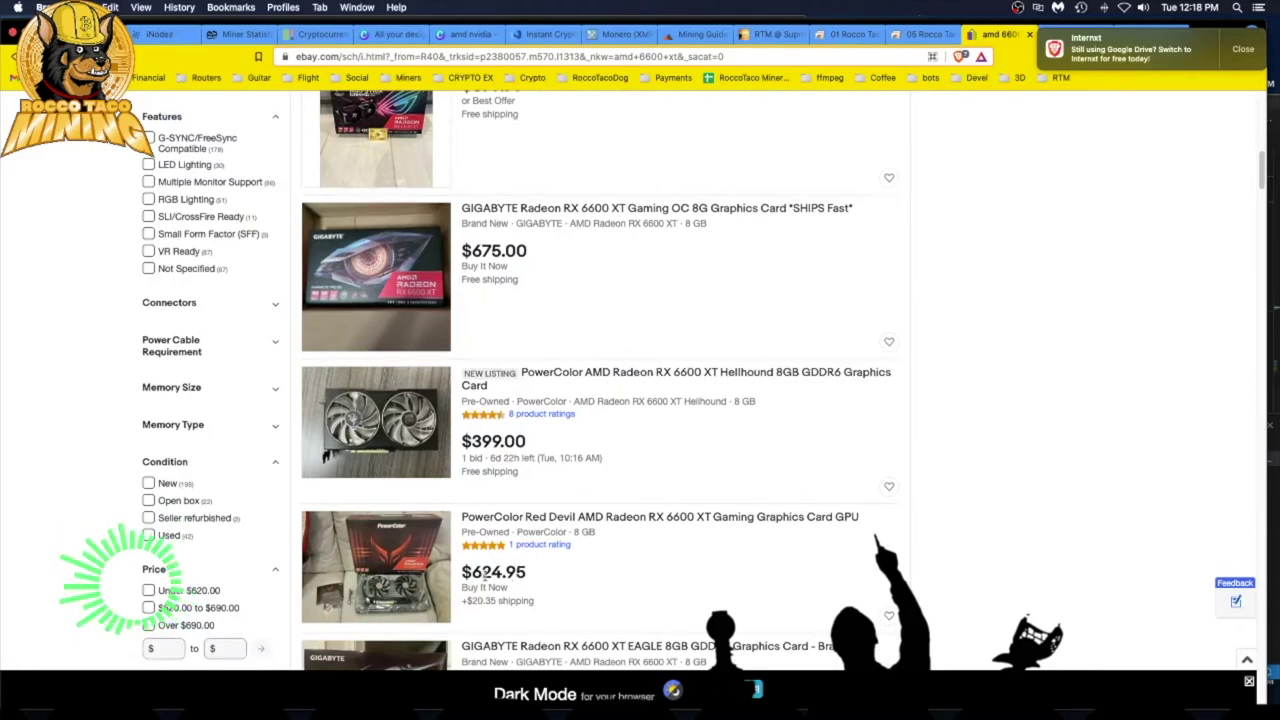
{"action": "scroll", "coordinate": [494, 601], "scroll_direction": "down", "scroll_amount": 1}
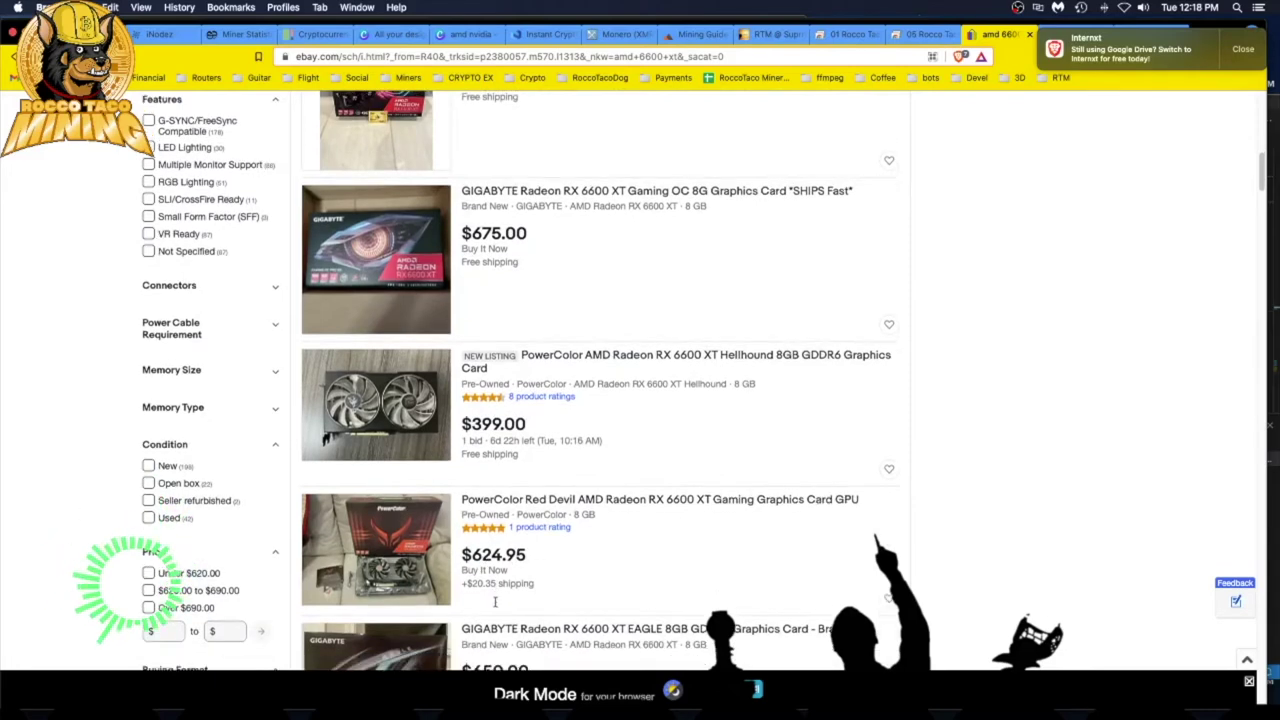
{"action": "scroll", "coordinate": [494, 601], "scroll_direction": "down", "scroll_amount": 3}
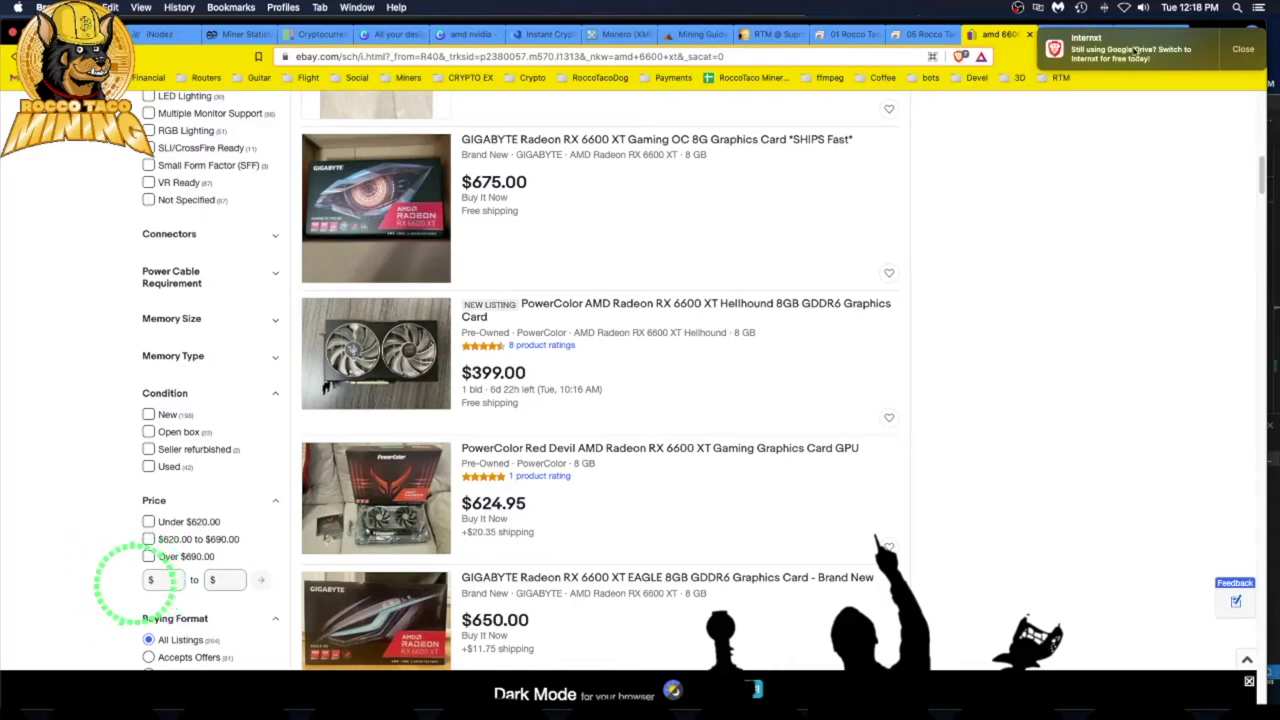
{"action": "left_click", "coordinate": [1243, 48]}
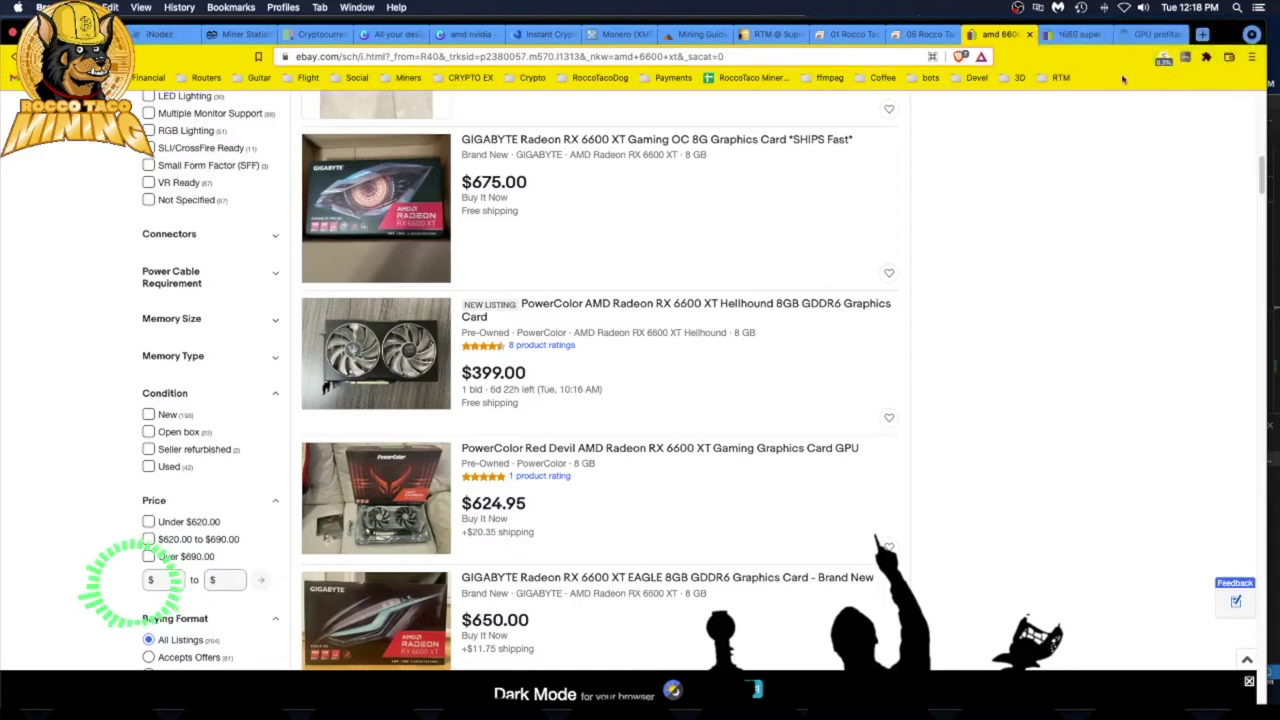
Review the prices and conditions of the 1660 Super graphics card listings on eBay
{"action": "left_click", "coordinate": [1074, 36]}
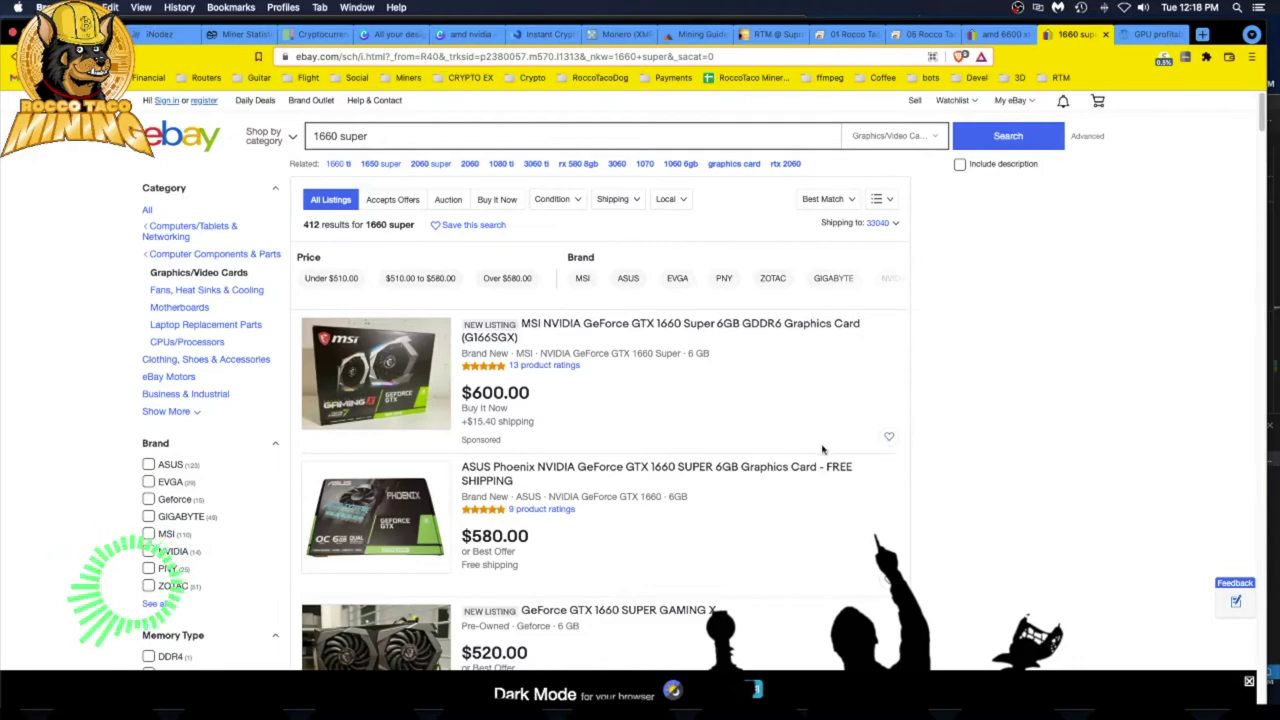
{"action": "scroll", "coordinate": [683, 514], "scroll_direction": "down", "scroll_amount": 1}
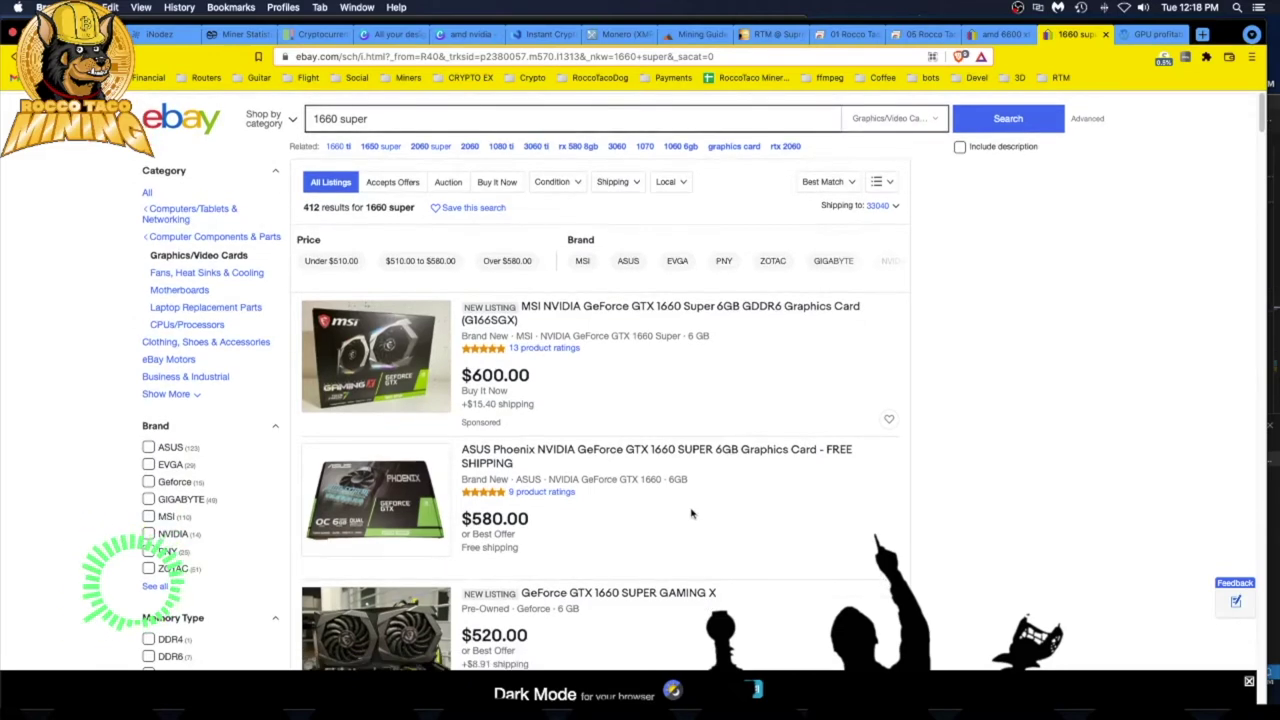
{"action": "scroll", "coordinate": [692, 510], "scroll_direction": "down", "scroll_amount": 1}
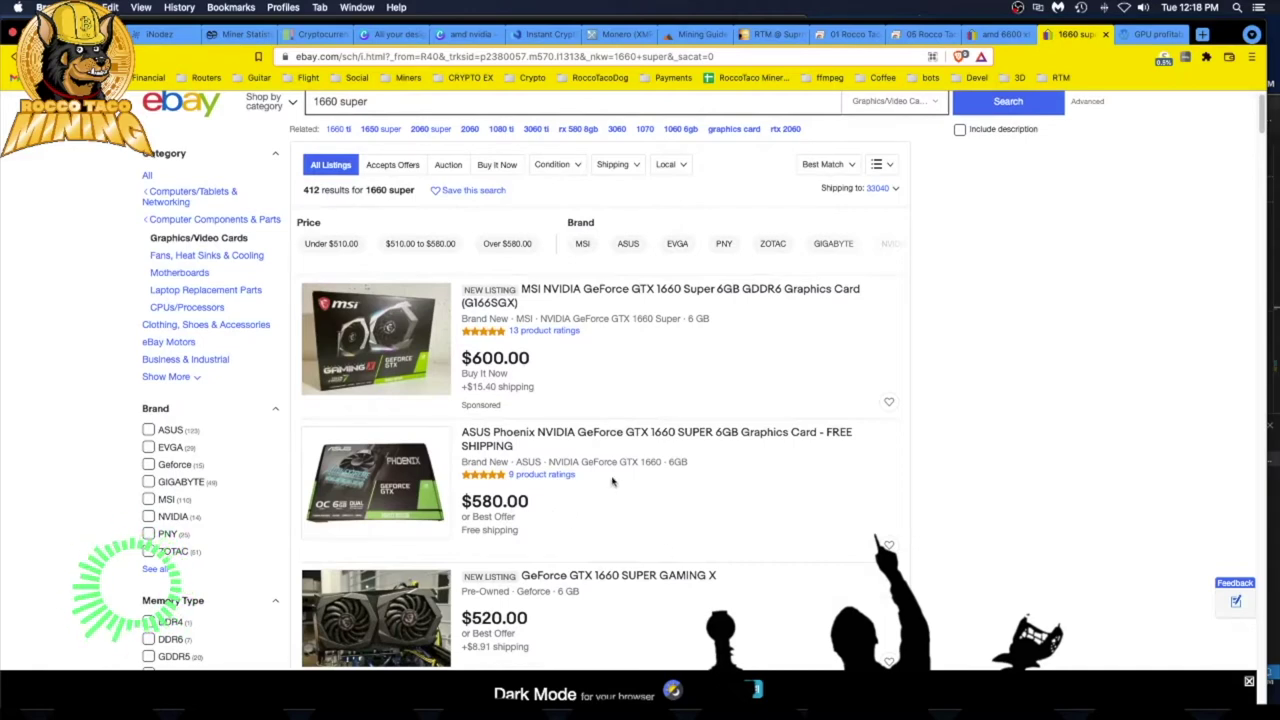
{"action": "scroll", "coordinate": [677, 528], "scroll_direction": "down", "scroll_amount": 3}
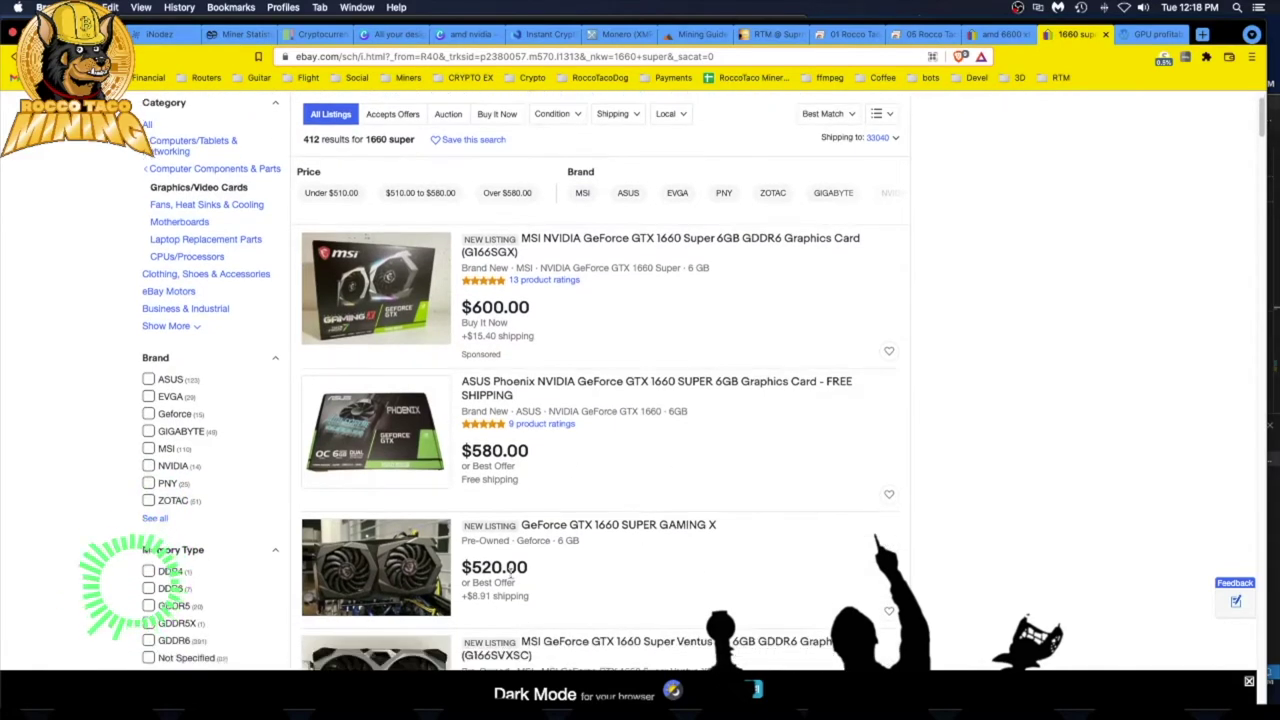
{"action": "scroll", "coordinate": [552, 587], "scroll_direction": "down", "scroll_amount": 5}
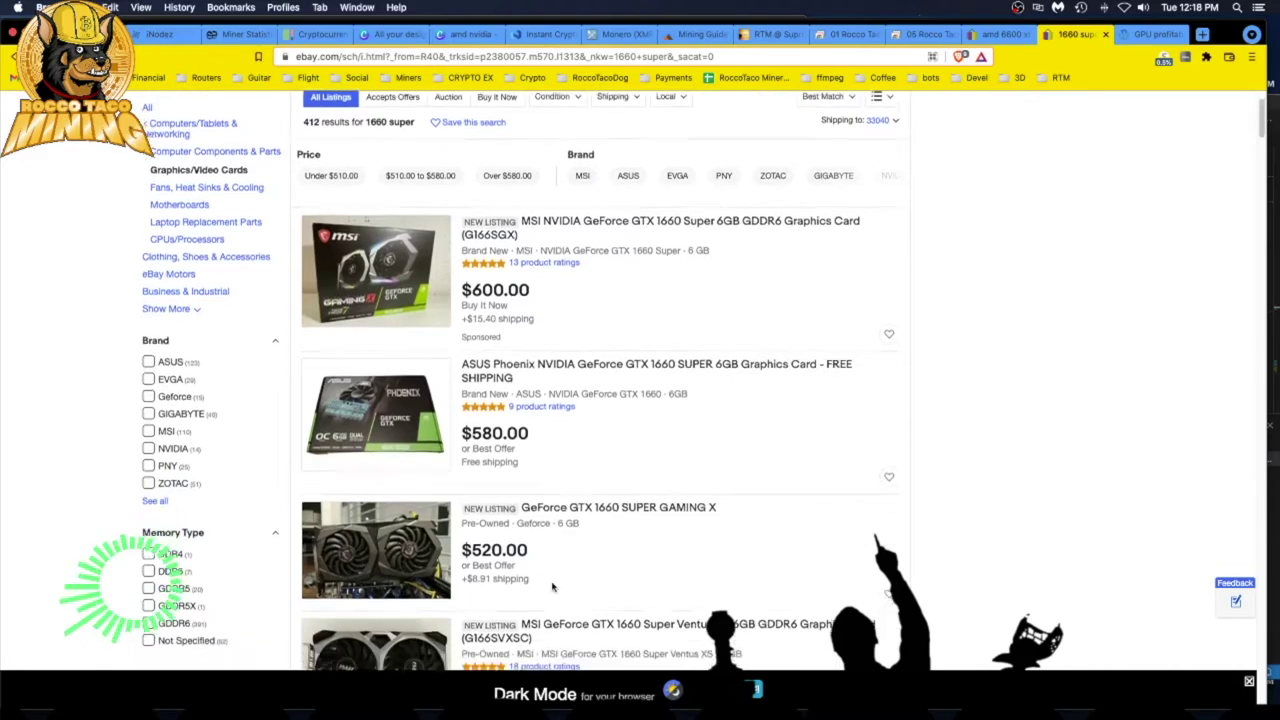
{"action": "scroll", "coordinate": [551, 582], "scroll_direction": "down", "scroll_amount": 5}
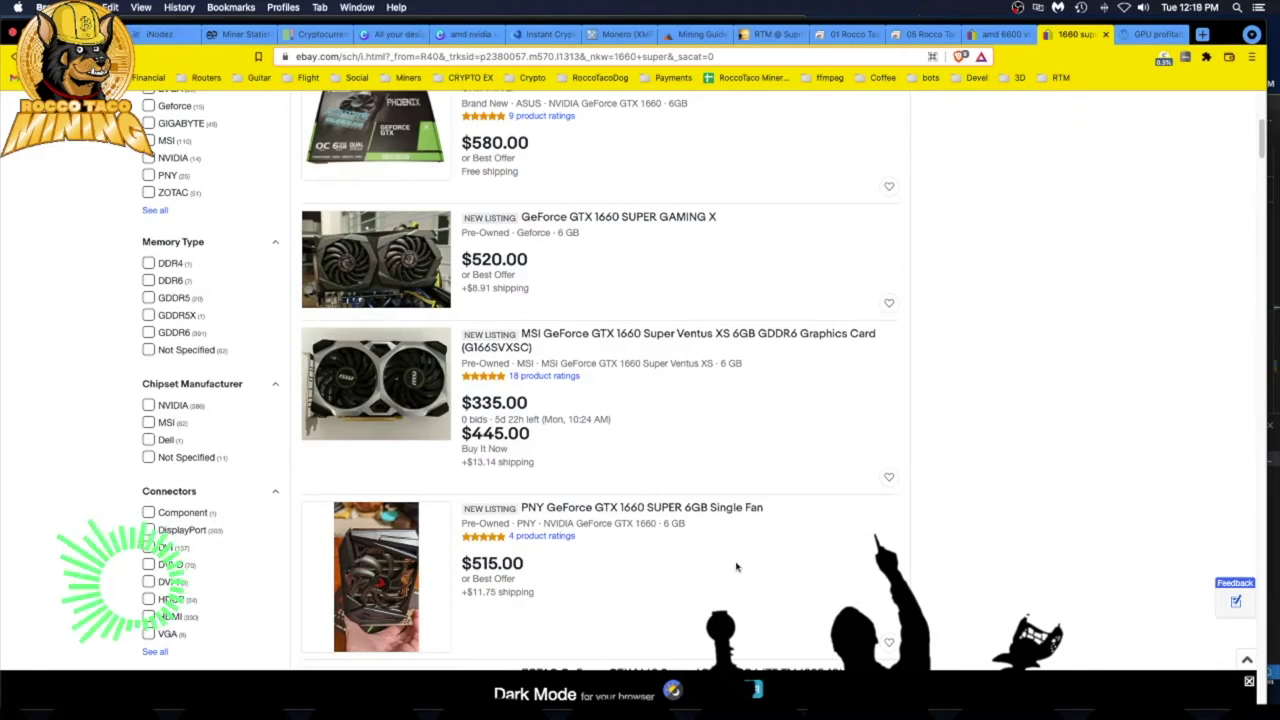
{"action": "scroll", "coordinate": [737, 568], "scroll_direction": "up", "scroll_amount": 10}
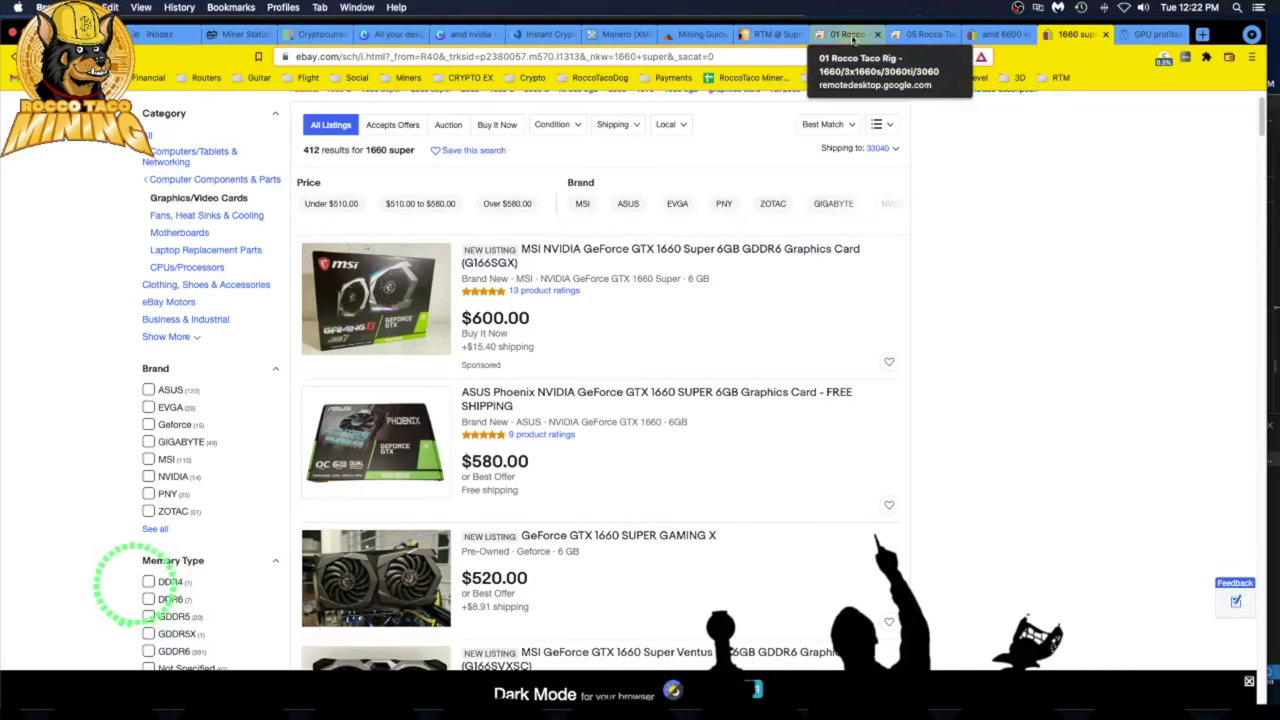
In the 01 Rocco Taco Rig remote session, examine the mclock and lock-cclock settings in ETH-ethermine-lockclock.bat
{"action": "left_click", "coordinate": [847, 34]}
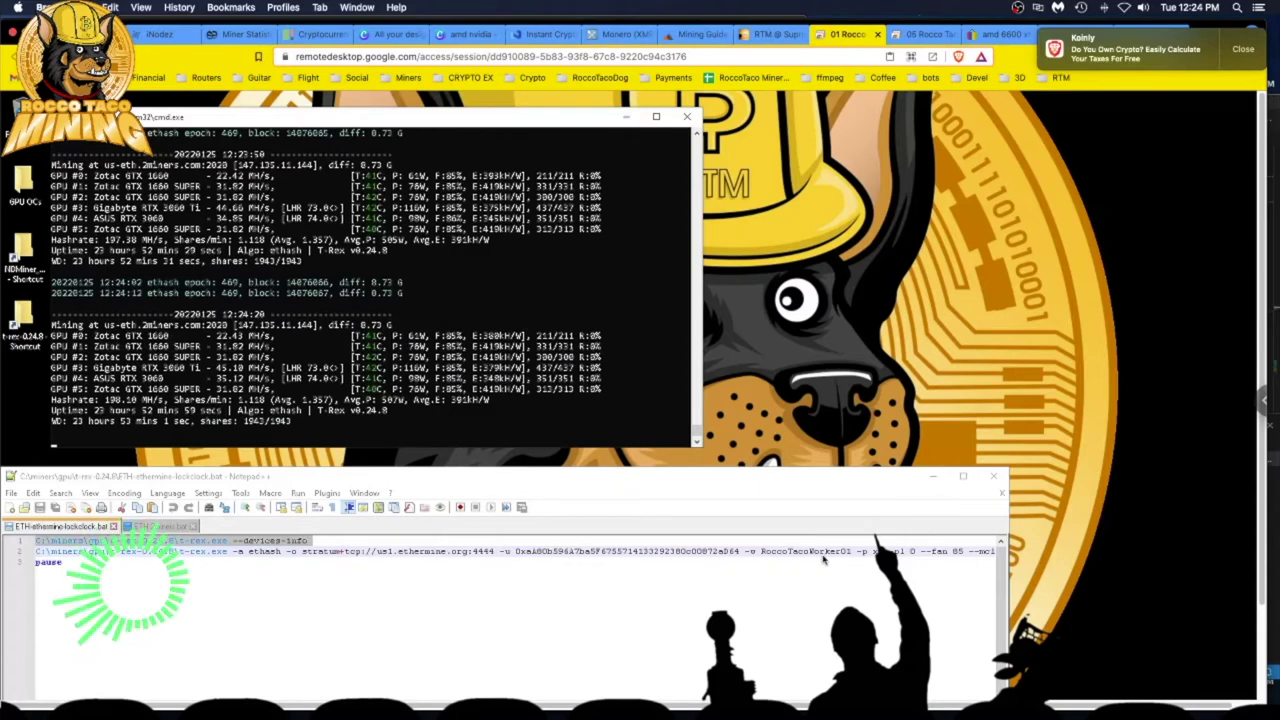
{"action": "left_click", "coordinate": [655, 556]}
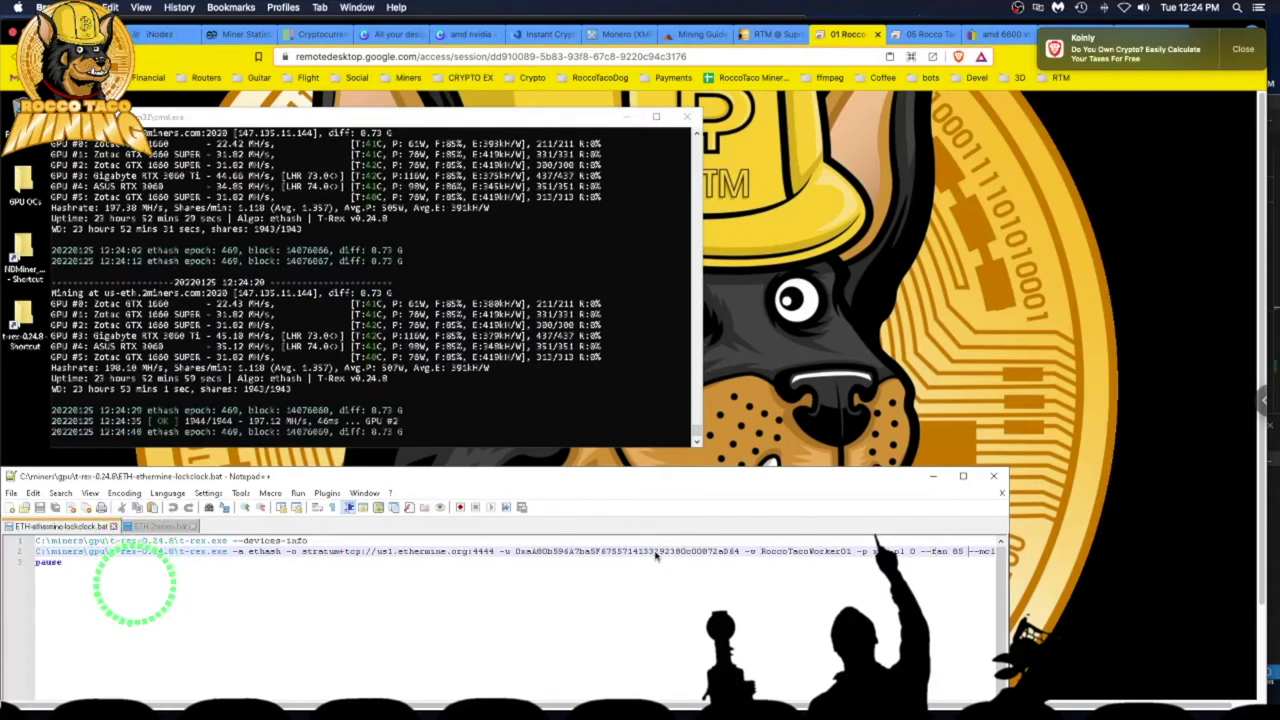
{"action": "key", "text": "End"}
{"action": "key", "text": "Right"}
{"action": "key", "text": "Right"}
{"action": "key", "text": "Right"}
{"action": "key", "text": "Right"}
{"action": "key", "text": "Right"}
{"action": "key", "text": "Right"}
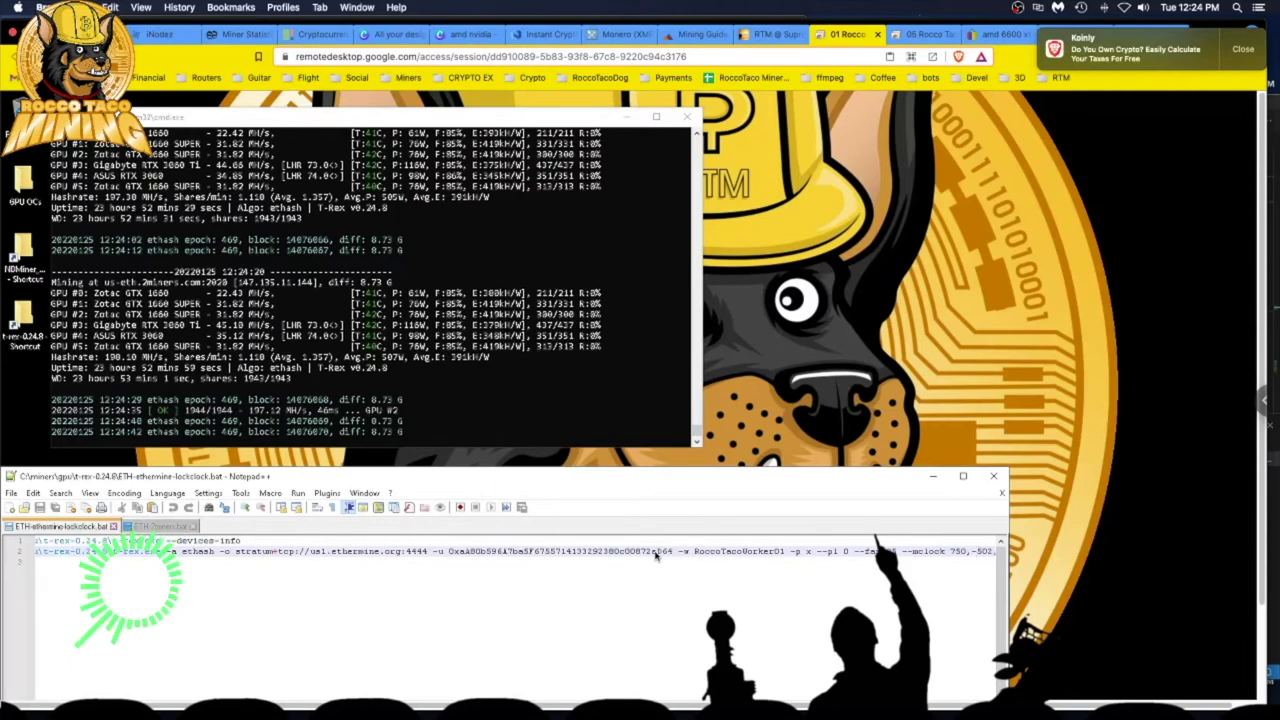
{"action": "key", "text": "Right"}
{"action": "key", "text": "Right"}
{"action": "key", "text": "Right"}
{"action": "key", "text": "Right"}
{"action": "key", "text": "Right"}
{"action": "key", "text": "Right"}
{"action": "key", "text": "Right"}
{"action": "key", "text": "Right"}
{"action": "key", "text": "Right"}
{"action": "key", "text": "Right"}
{"action": "key", "text": "Right"}
{"action": "key", "text": "Right"}
{"action": "key", "text": "Right"}
{"action": "key", "text": "Right"}
{"action": "key", "text": "Right"}
{"action": "key", "text": "Right"}
{"action": "key", "text": "Right"}
{"action": "key", "text": "Right"}
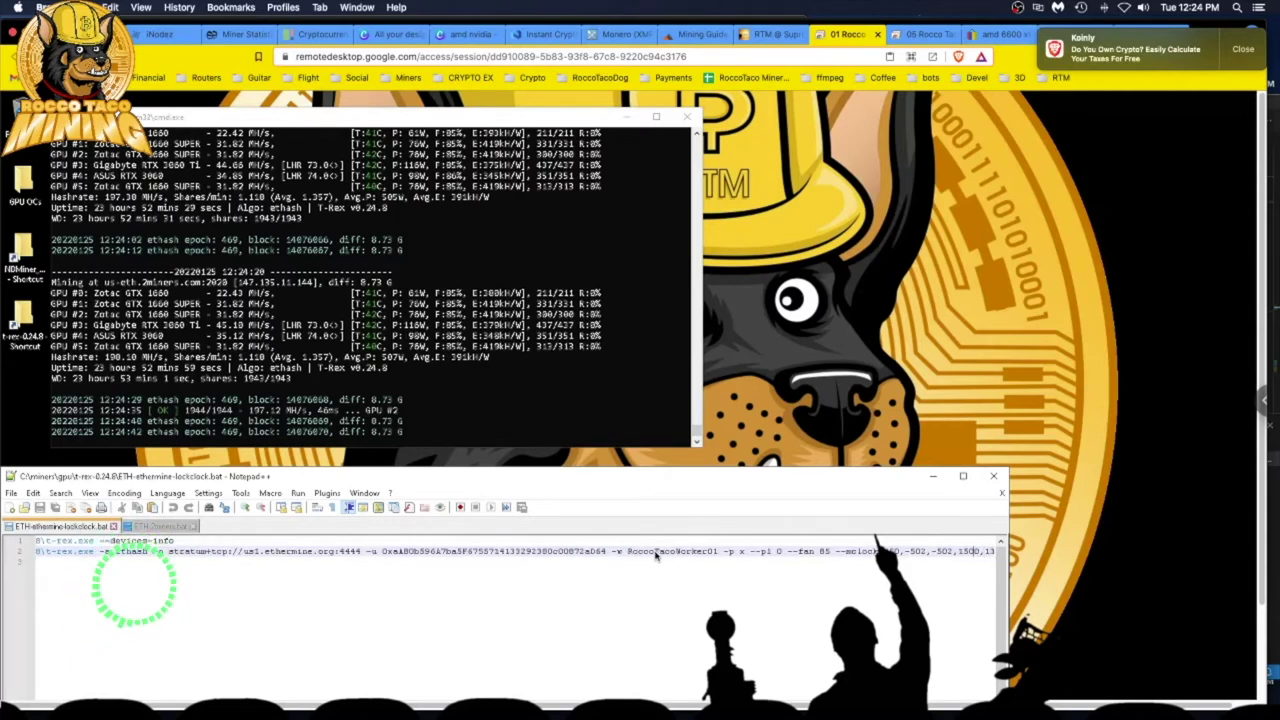
{"action": "key", "text": "Right"}
{"action": "key", "text": "Right"}
{"action": "key", "text": "Right"}
{"action": "key", "text": "Right"}
{"action": "key", "text": "Right"}
{"action": "key", "text": "Right"}
{"action": "key", "text": "Right"}
{"action": "key", "text": "Right"}
{"action": "key", "text": "Right"}
{"action": "key", "text": "Right"}
{"action": "key", "text": "Right"}
{"action": "key", "text": "Right"}
{"action": "key", "text": "Right"}
{"action": "key", "text": "Right"}
{"action": "key", "text": "Right"}
{"action": "key", "text": "Right"}
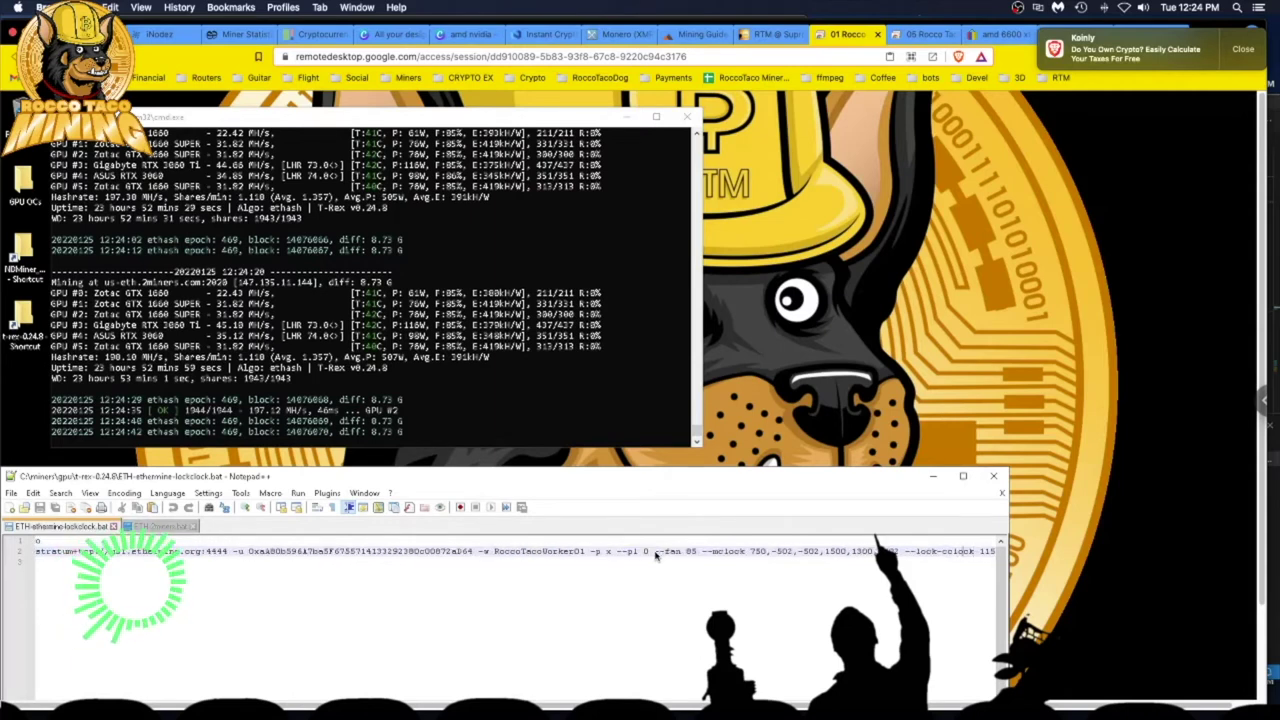
{"action": "key", "text": "Right"}
{"action": "key", "text": "Right"}
{"action": "key", "text": "Right"}
{"action": "key", "text": "Right"}
{"action": "key", "text": "Right"}
{"action": "key", "text": "Right"}
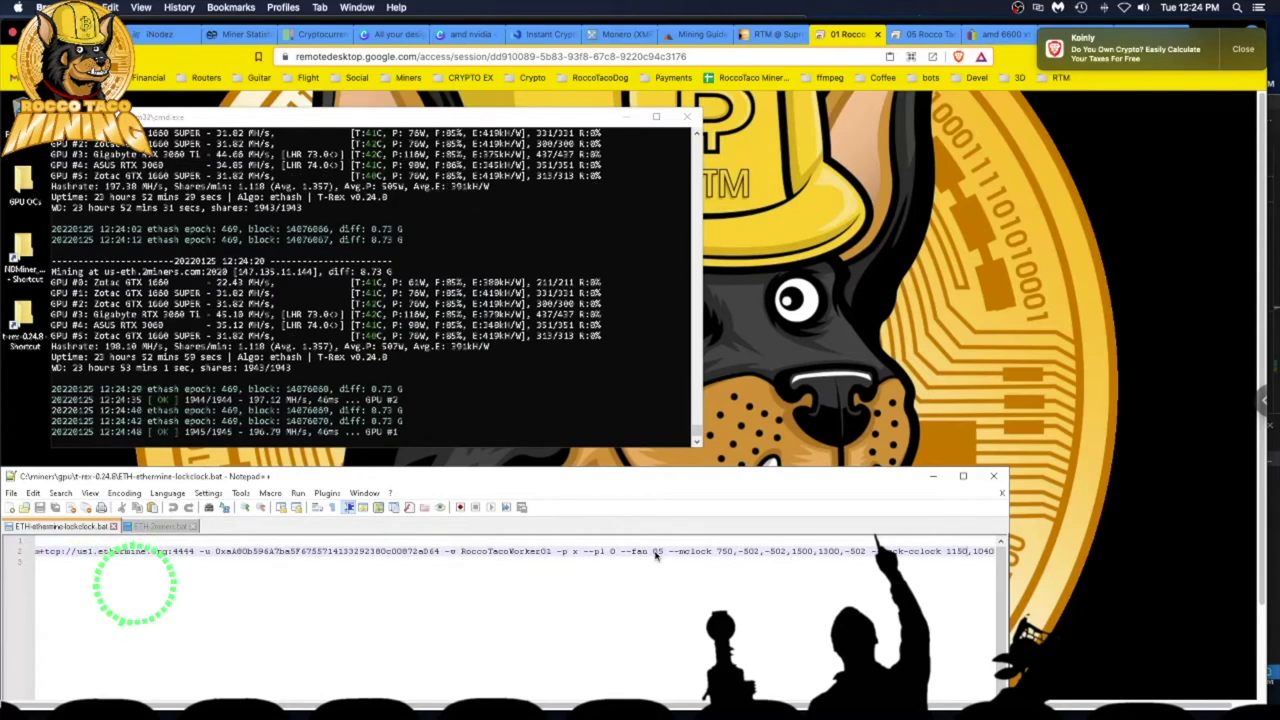
{"action": "key", "text": "Right"}
{"action": "key", "text": "Right"}
{"action": "key", "text": "Right"}
{"action": "key", "text": "Right"}
{"action": "key", "text": "Right"}
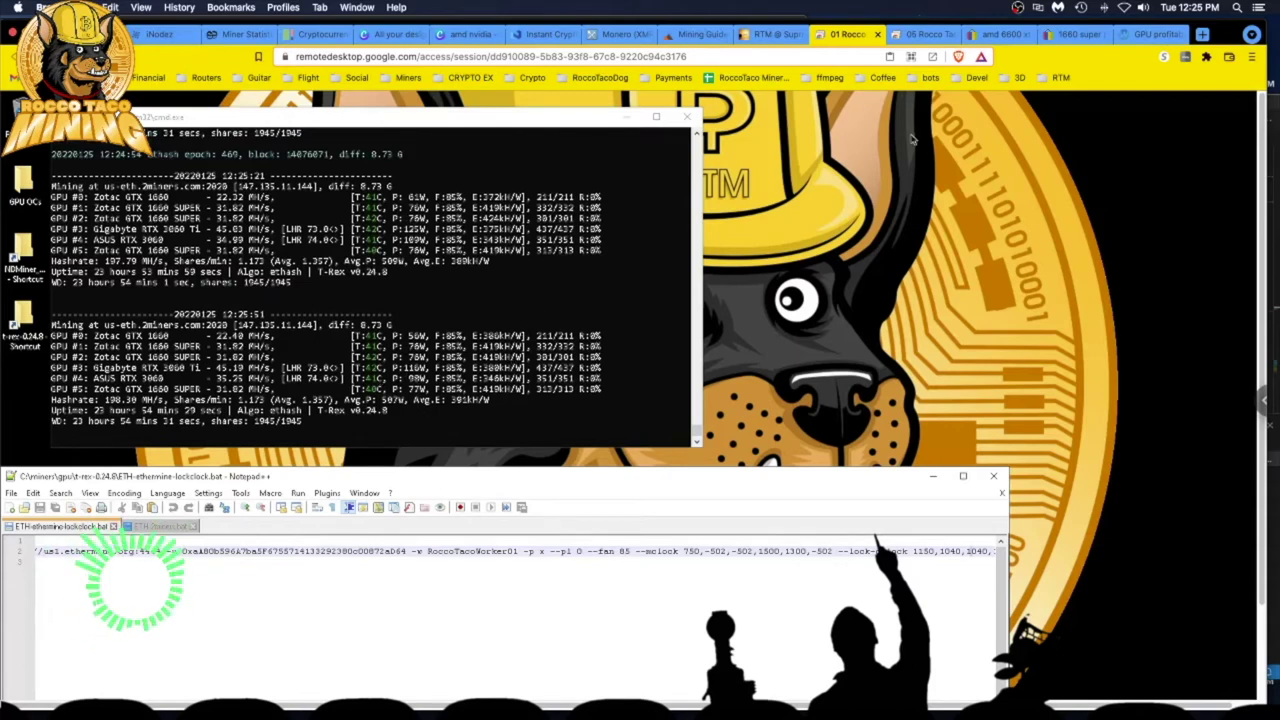
Compare the miner output of remote rig 05 with that of rig 01, and dismiss the notification on rig 05
{"action": "left_click", "coordinate": [928, 35]}
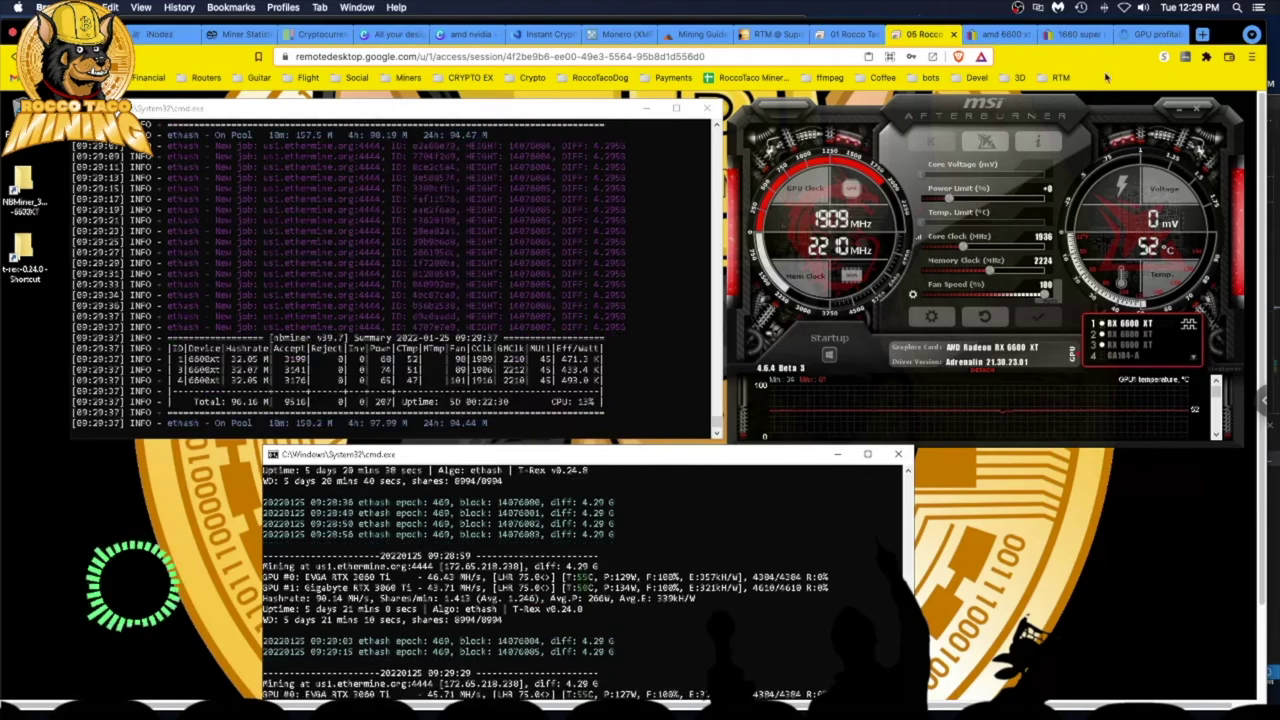
{"action": "left_click", "coordinate": [846, 34]}
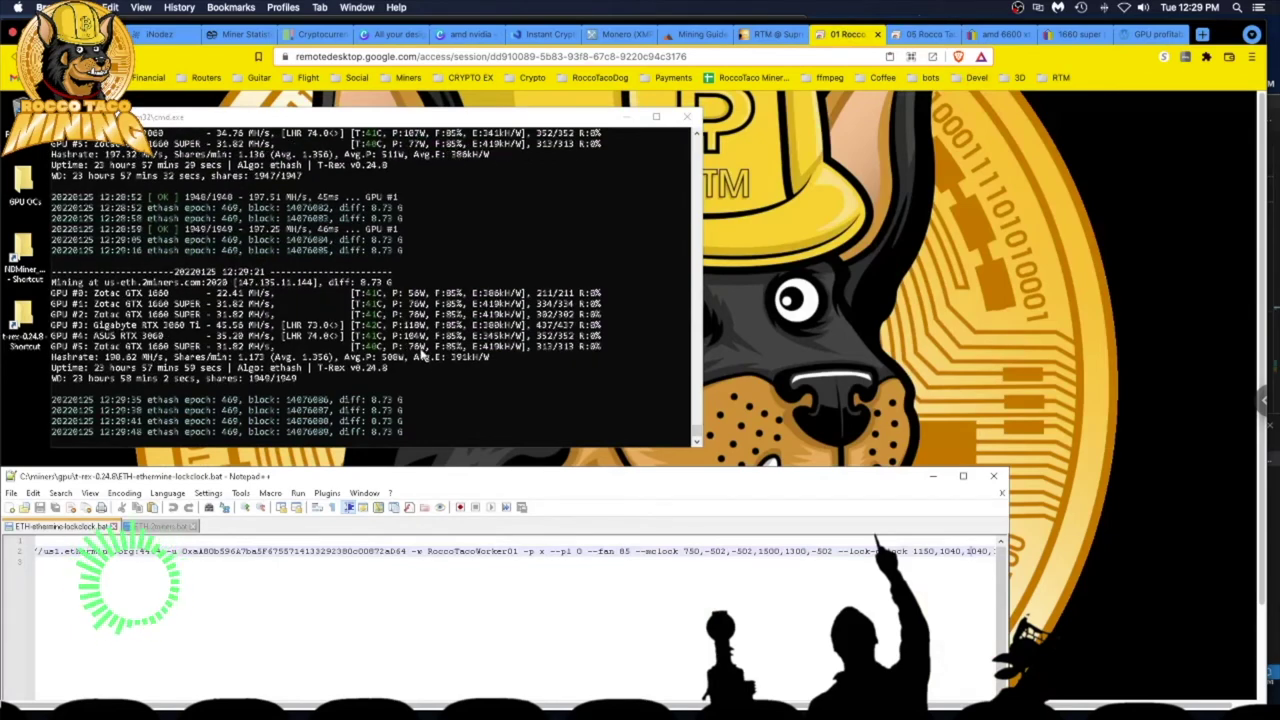
{"action": "left_click", "coordinate": [925, 35]}
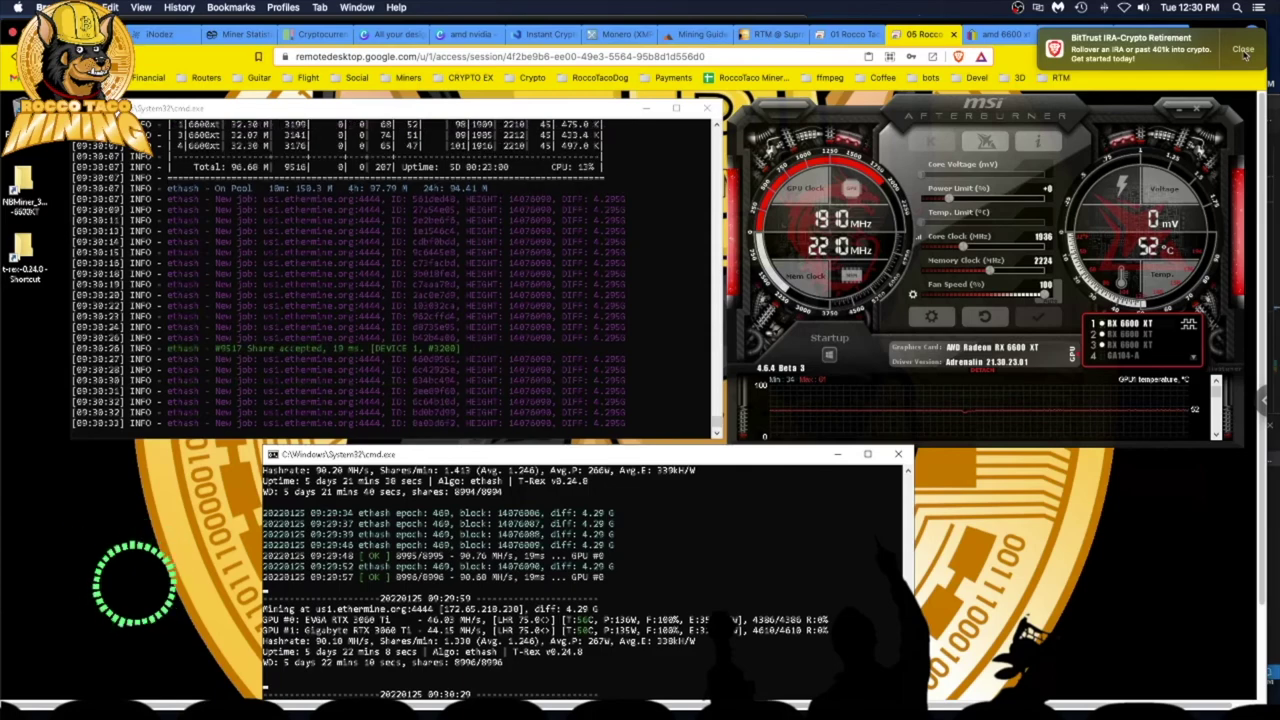
{"action": "left_click", "coordinate": [1243, 50]}
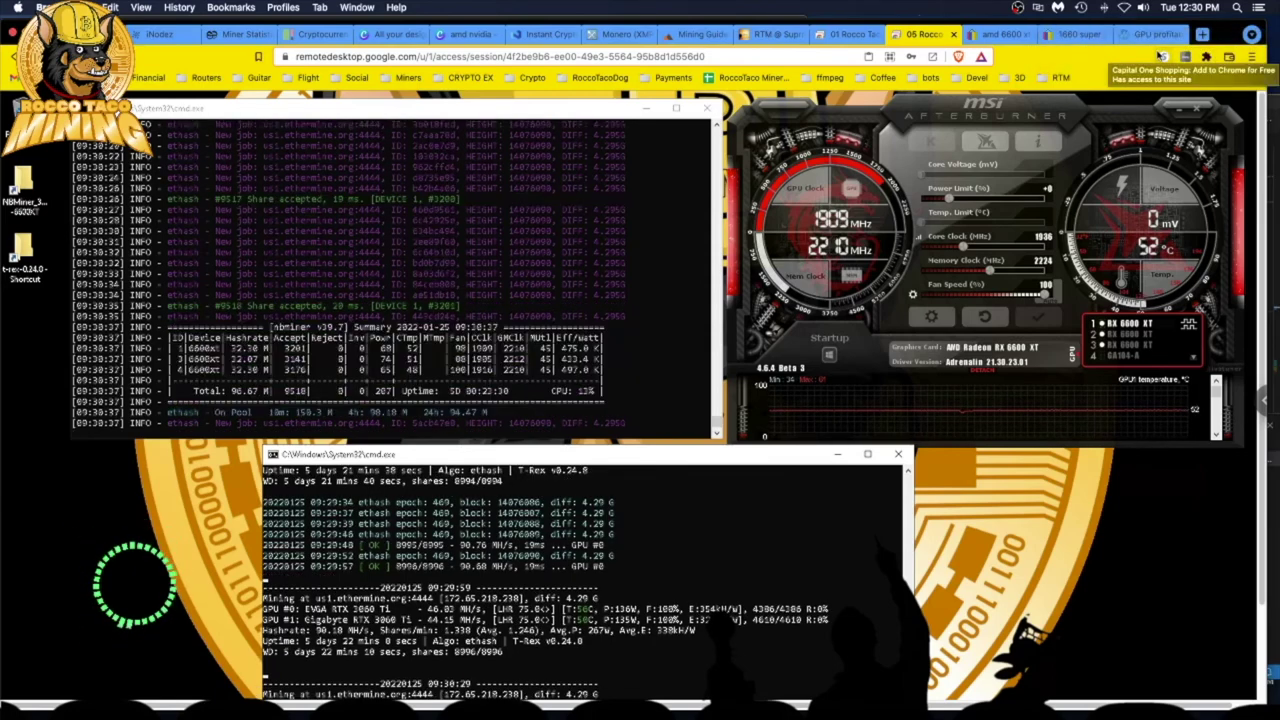
Examine the Radeon RX 6600 XT's hashrate, power draw and profit in the WhatToMine GPU profitability list
{"action": "left_click", "coordinate": [1150, 35]}
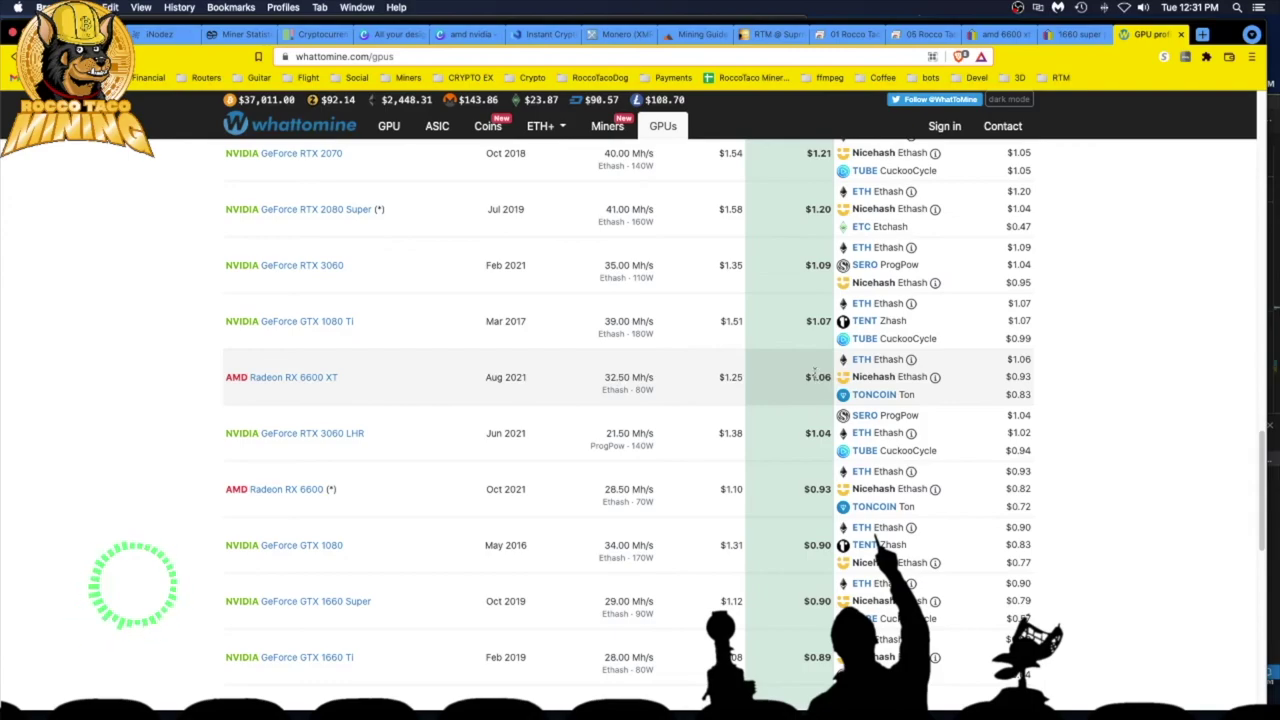
{"action": "scroll", "coordinate": [817, 376], "scroll_direction": "up", "scroll_amount": 5}
{"action": "scroll", "coordinate": [787, 393], "scroll_direction": "up", "scroll_amount": 10}
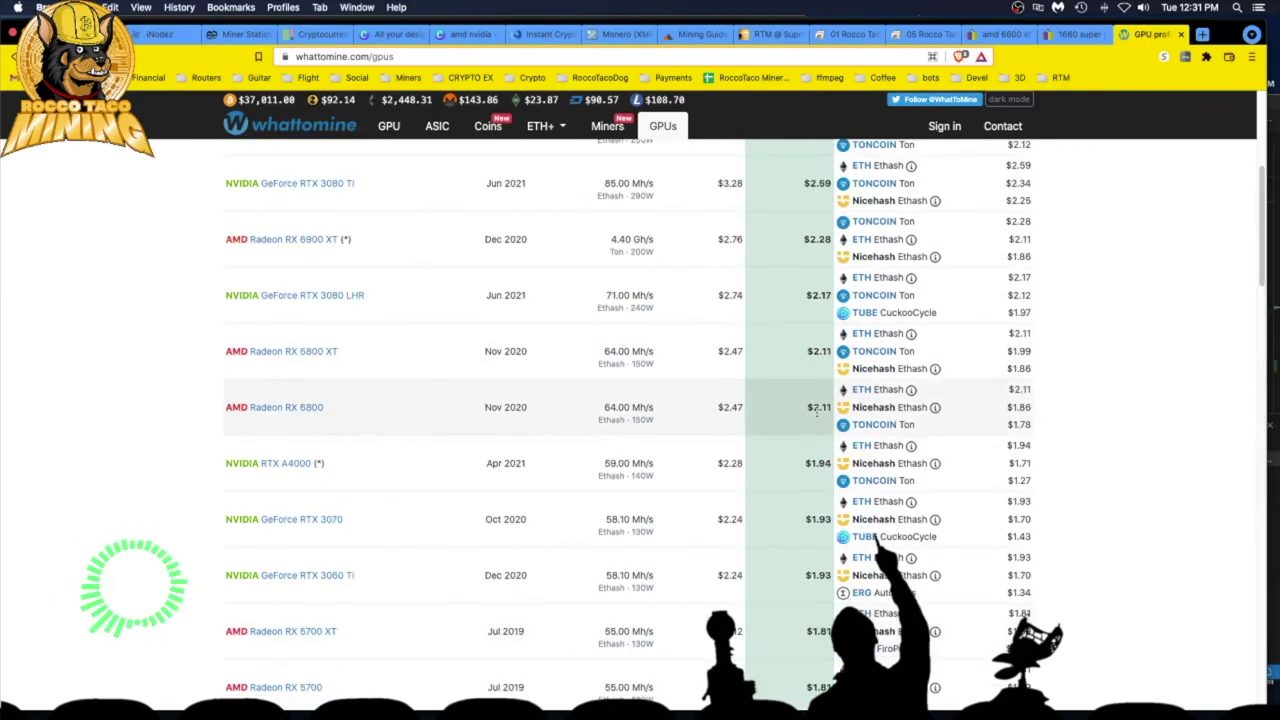
{"action": "scroll", "coordinate": [735, 333], "scroll_direction": "down", "scroll_amount": 15}
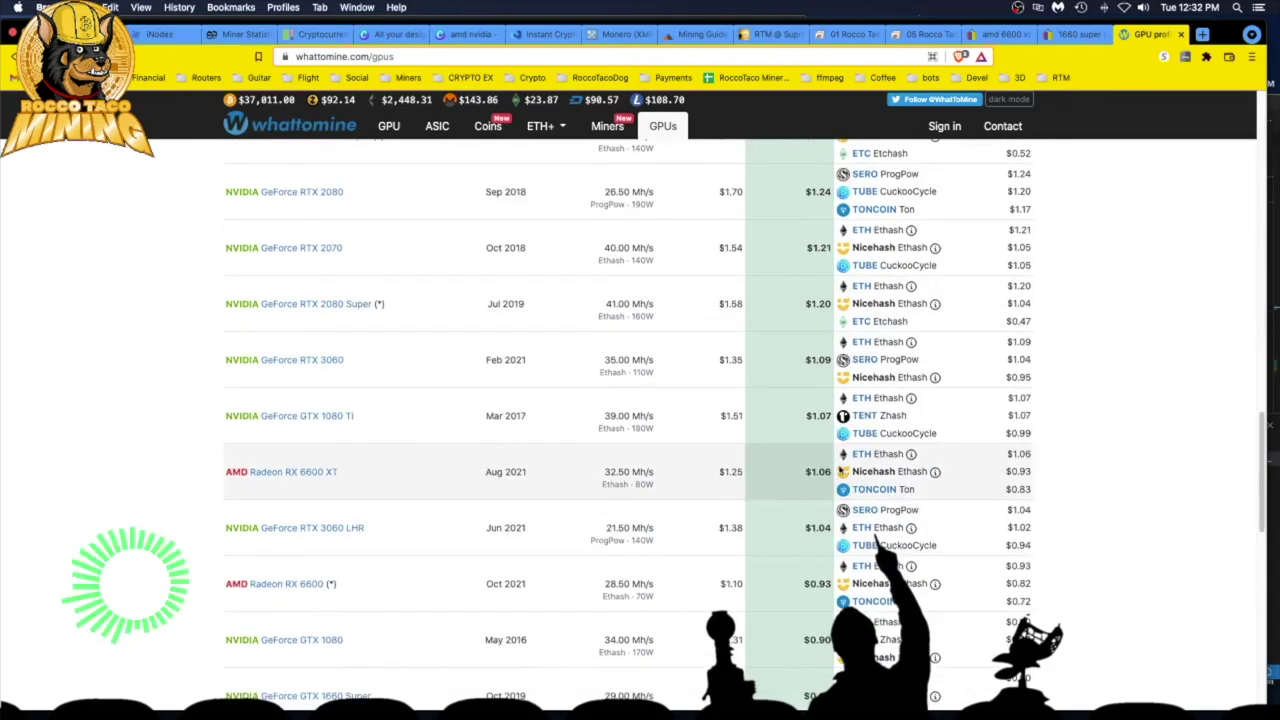
{"action": "mouse_move", "coordinate": [935, 471]}
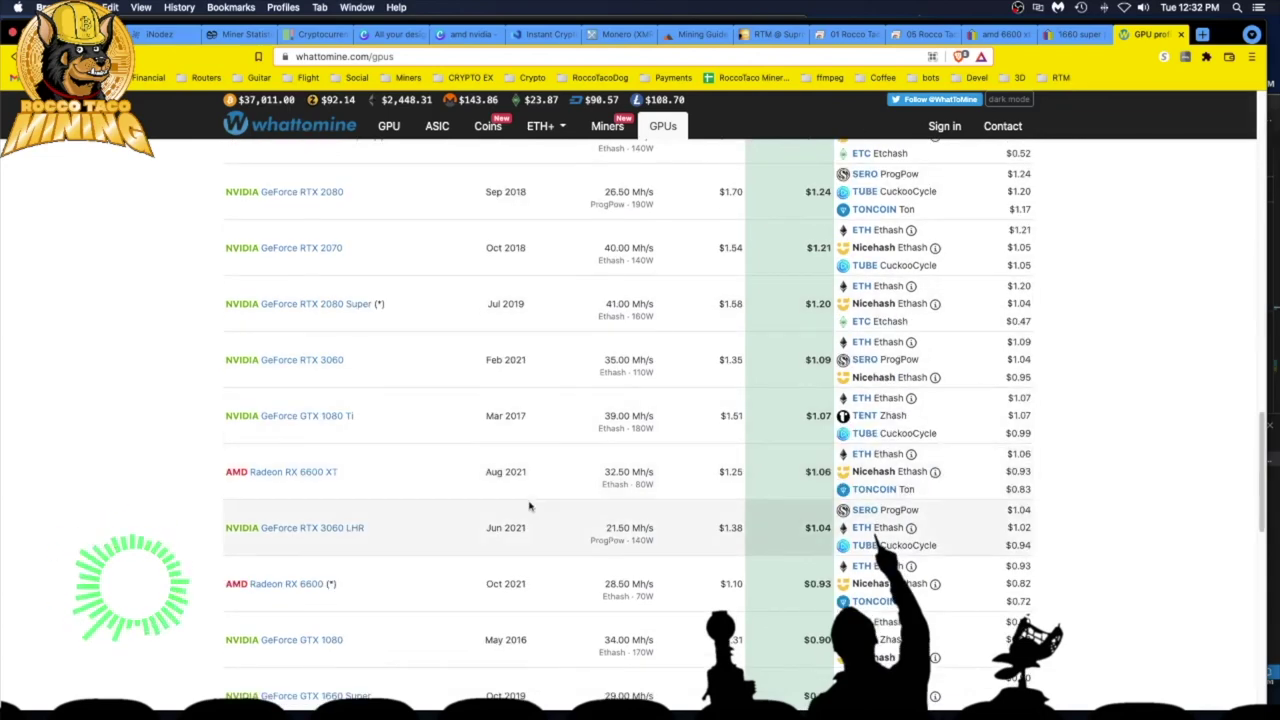
Compare the GeForce GTX 1660 Super's WhatToMine hashrate and power draw with the miner output on remote rig 01
{"action": "scroll", "coordinate": [136, 548], "scroll_direction": "down", "scroll_amount": 5}
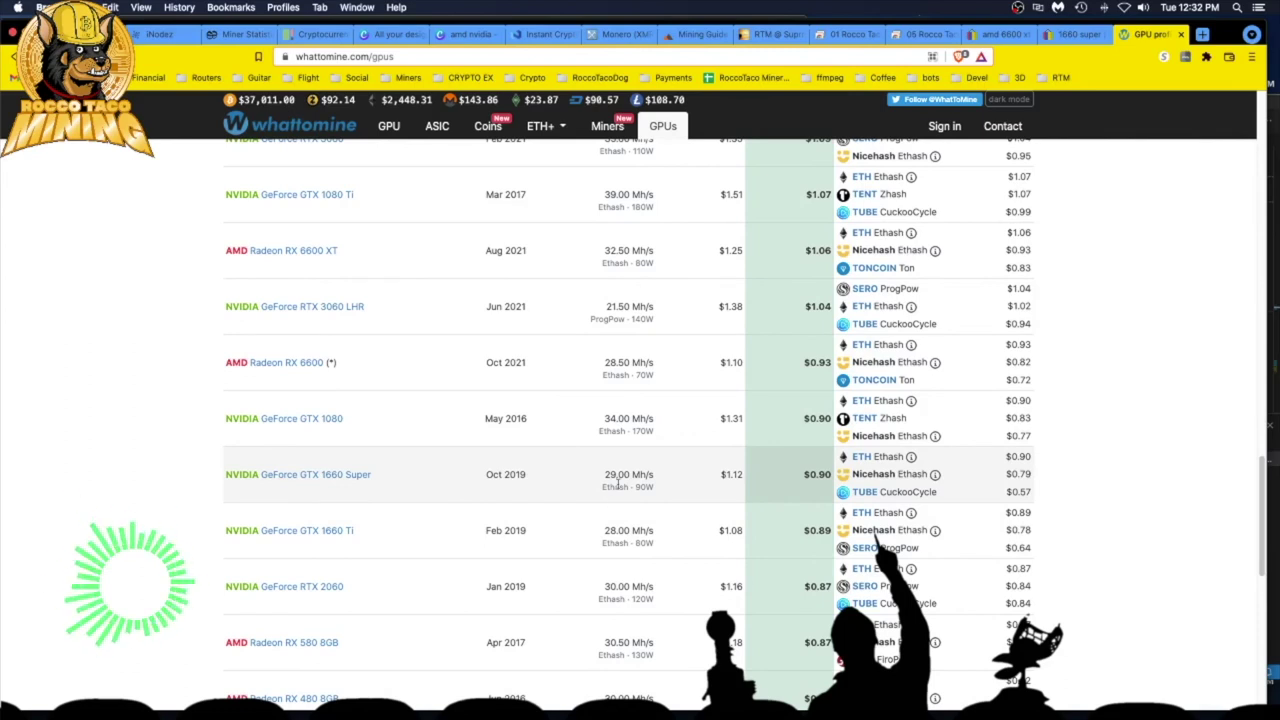
{"action": "left_click", "coordinate": [847, 35]}
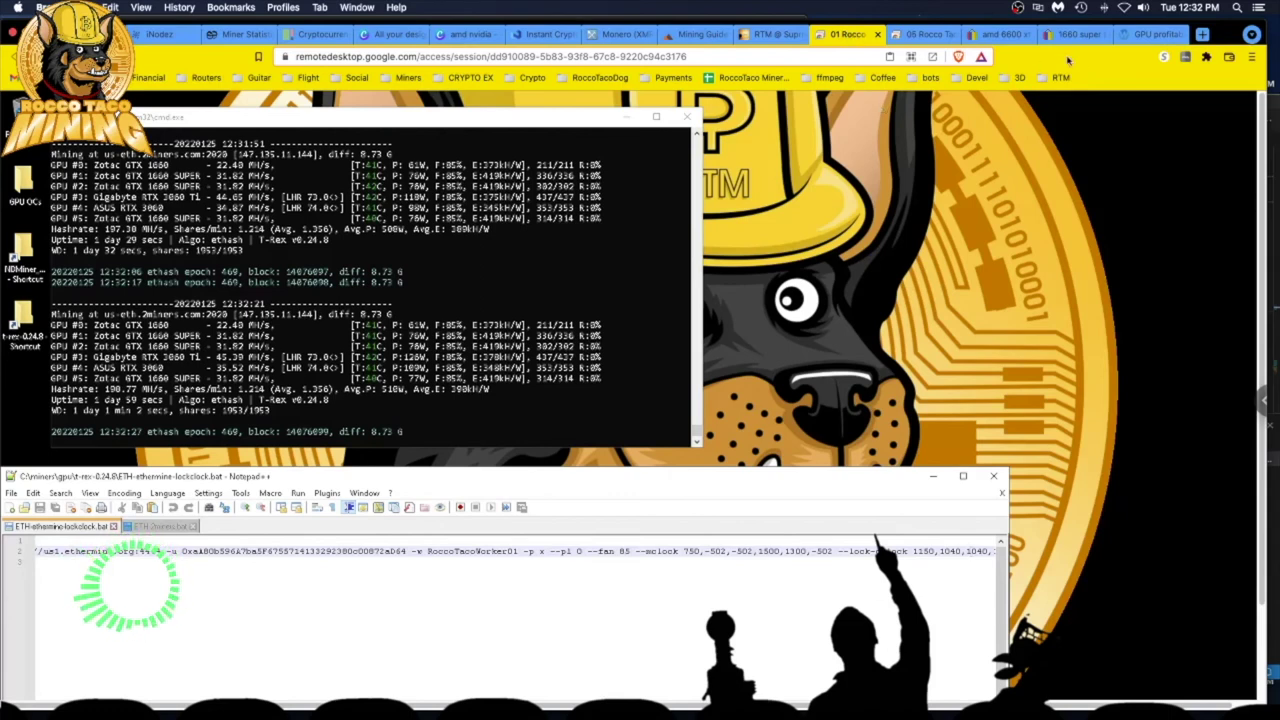
{"action": "left_click", "coordinate": [1155, 38]}
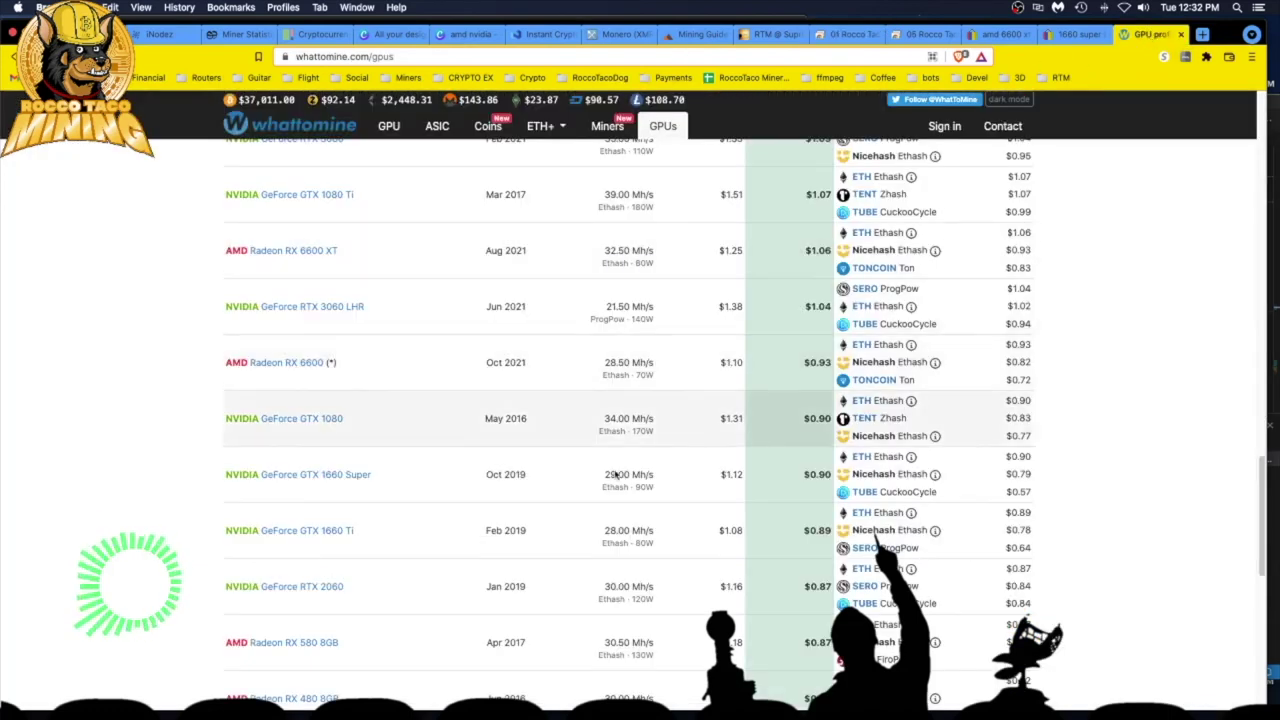